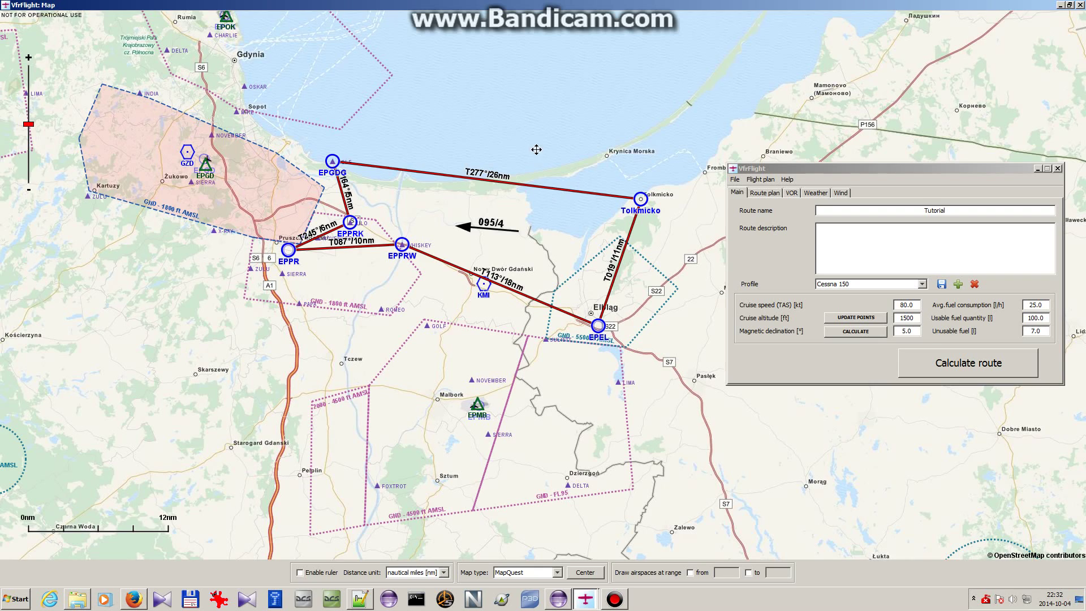
# Examine the route leg between EPPRW and EPEL around Nowy Dwór Gdański for suitable landmarks
pyautogui.moveTo(536, 149); pyautogui.dragTo(521, 218)
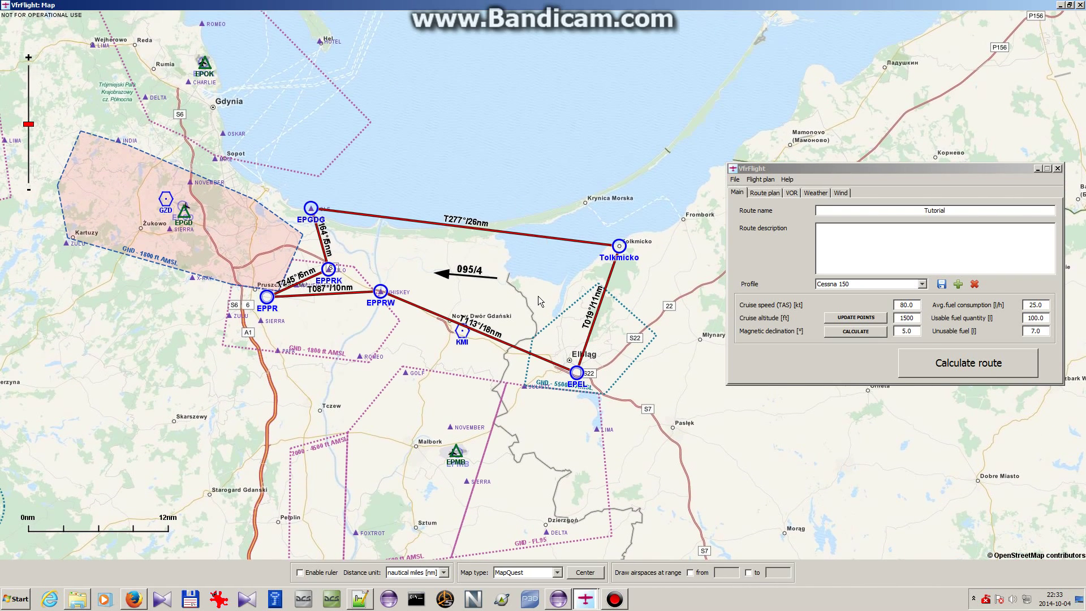
pyautogui.scroll(1, 538, 297)
pyautogui.moveTo(526, 325); pyautogui.dragTo(546, 288)
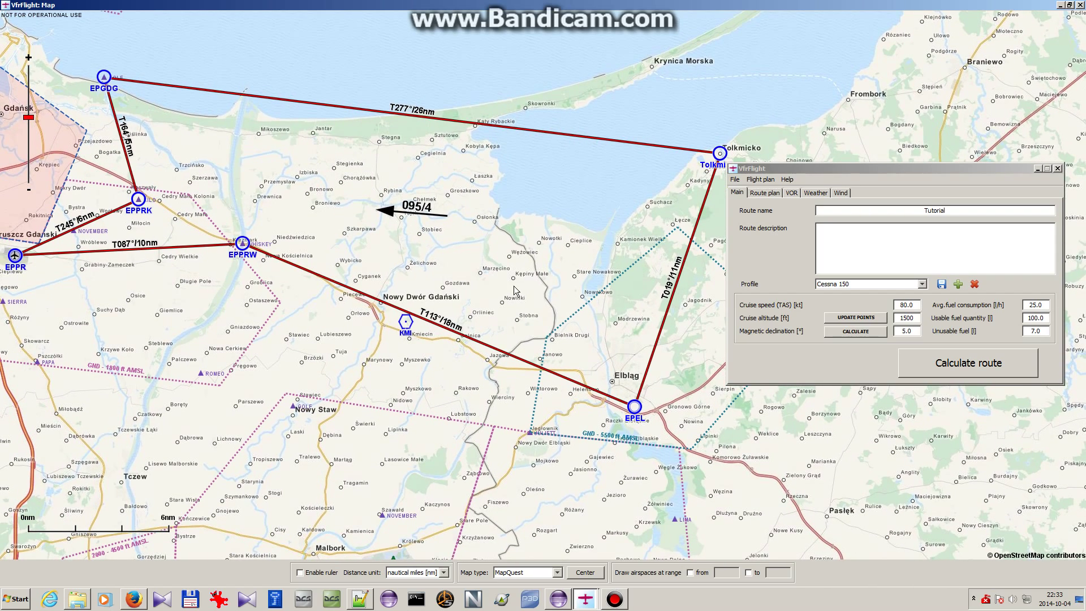
pyautogui.moveTo(332, 317); pyautogui.dragTo(384, 299)
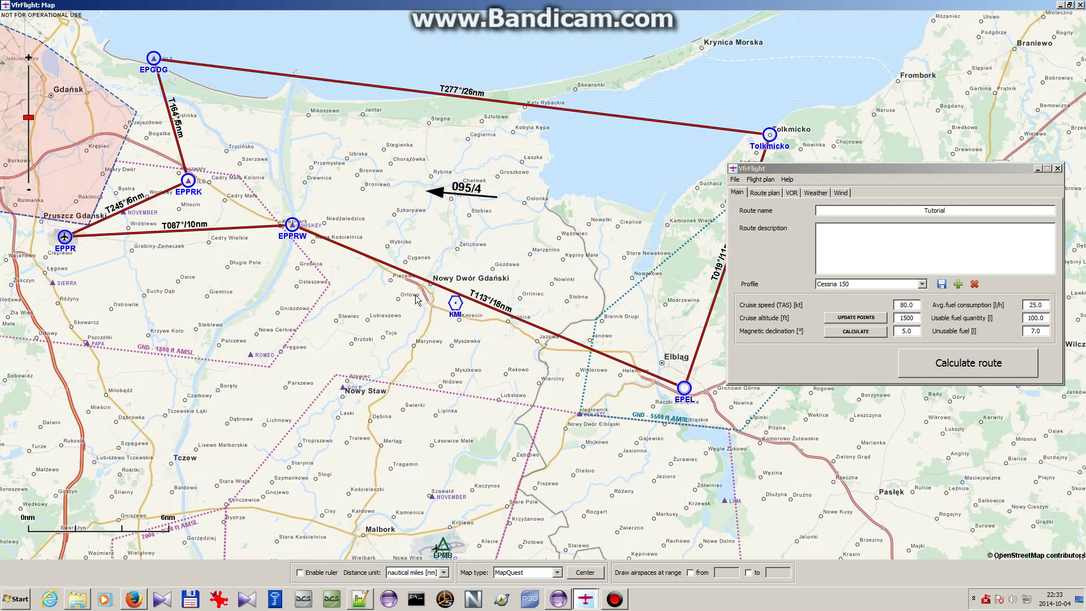
pyautogui.scroll(1, 421, 297)
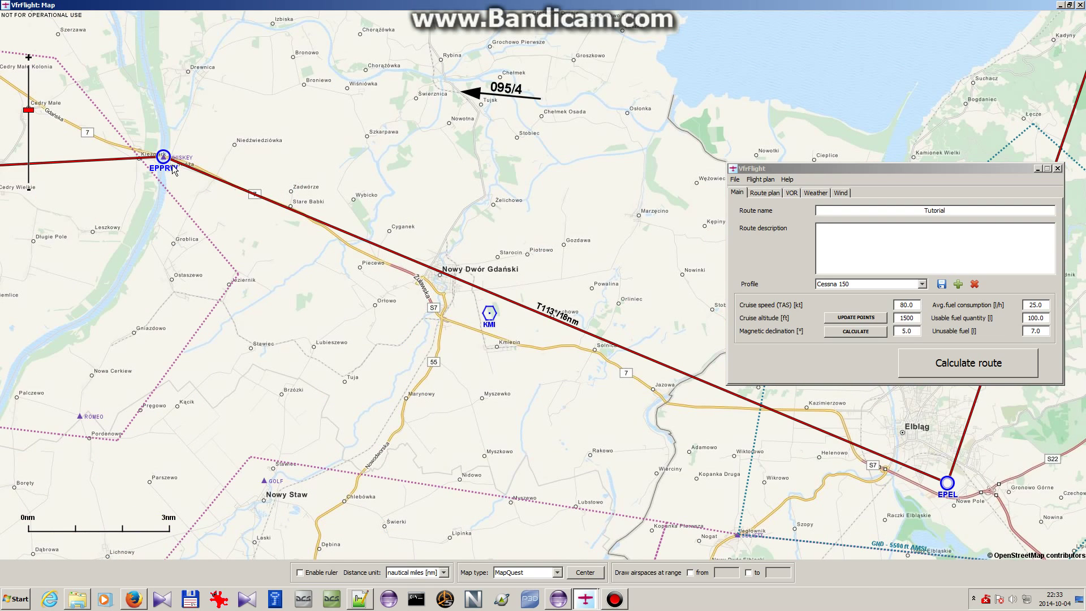
pyautogui.moveTo(425, 259); pyautogui.dragTo(552, 231)
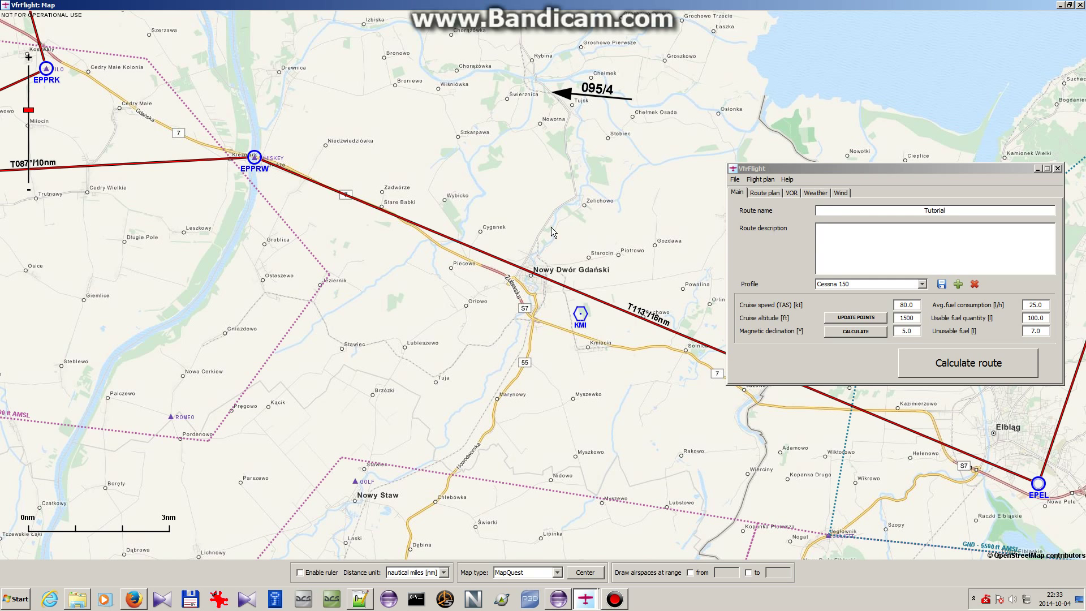
pyautogui.moveTo(558, 246); pyautogui.dragTo(558, 258)
pyautogui.moveTo(568, 209); pyautogui.dragTo(582, 229)
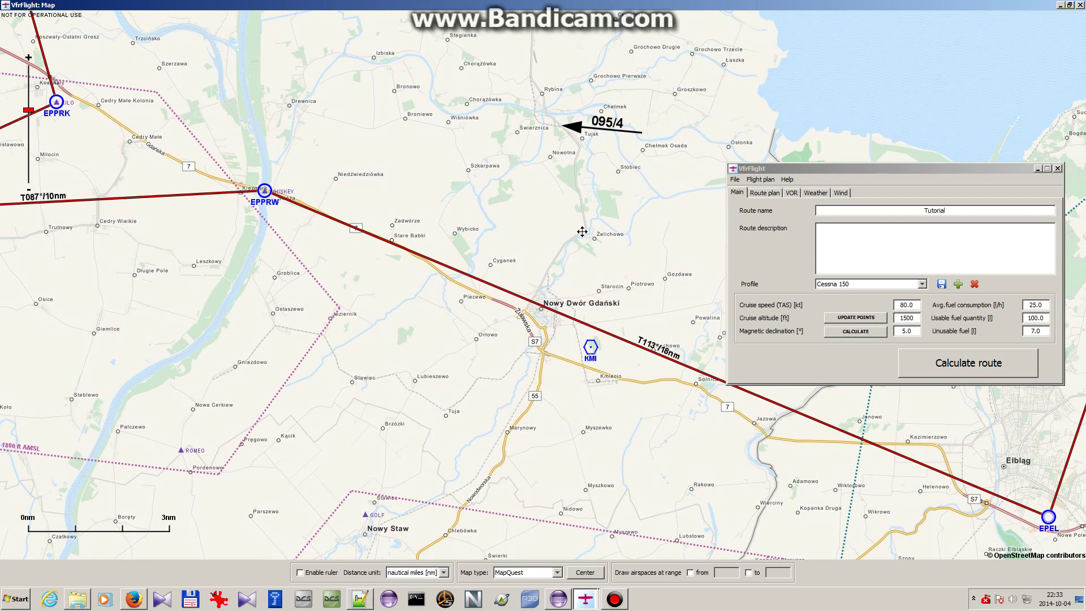
pyautogui.moveTo(569, 279); pyautogui.dragTo(569, 258)
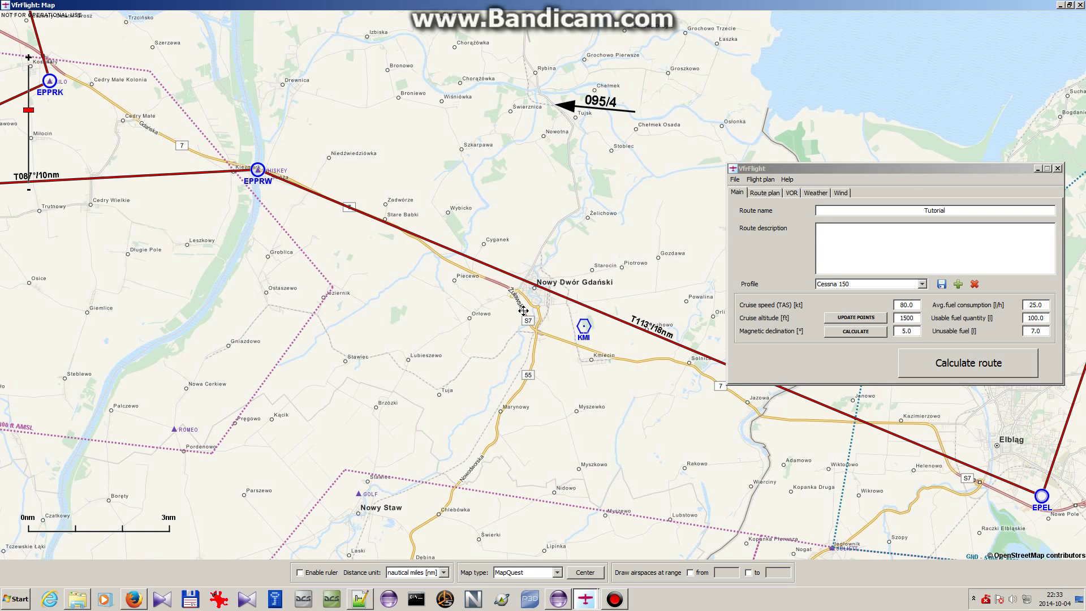
pyautogui.moveTo(523, 310); pyautogui.dragTo(526, 299)
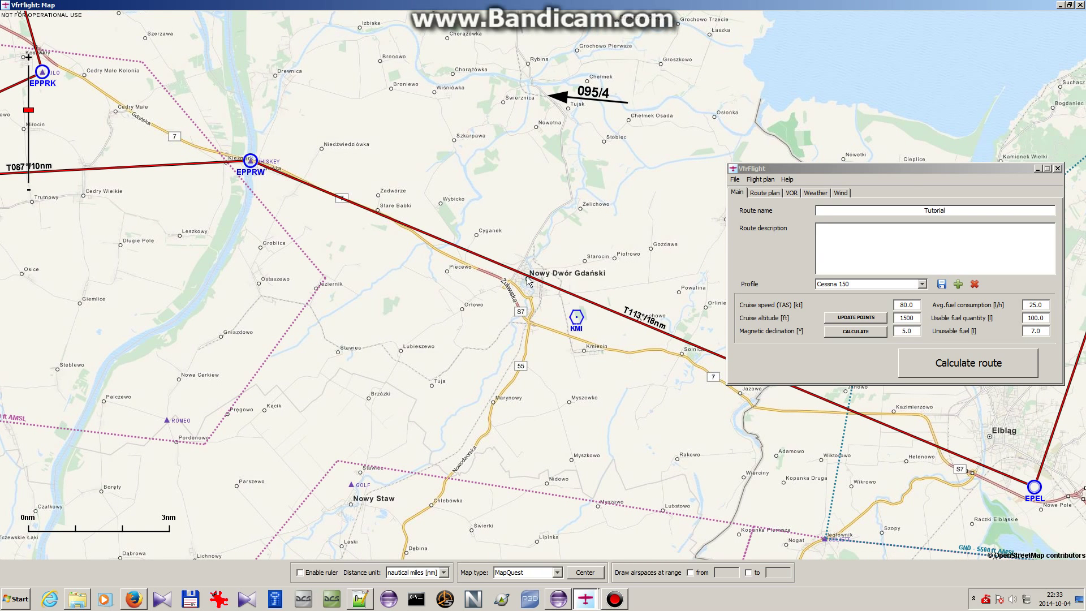
pyautogui.moveTo(447, 284); pyautogui.dragTo(427, 350)
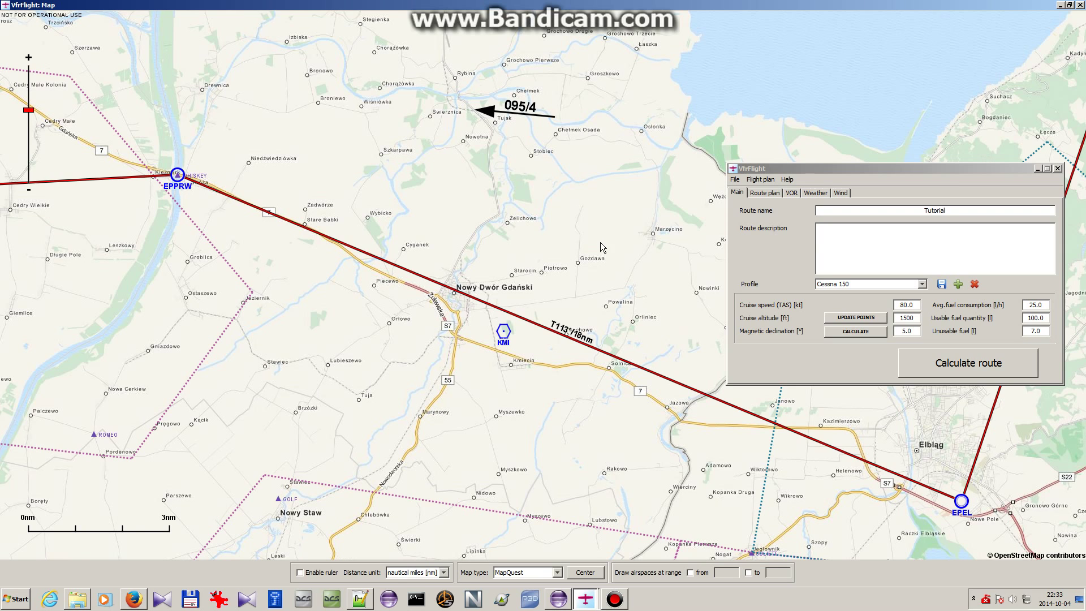
pyautogui.moveTo(542, 252); pyautogui.dragTo(560, 234)
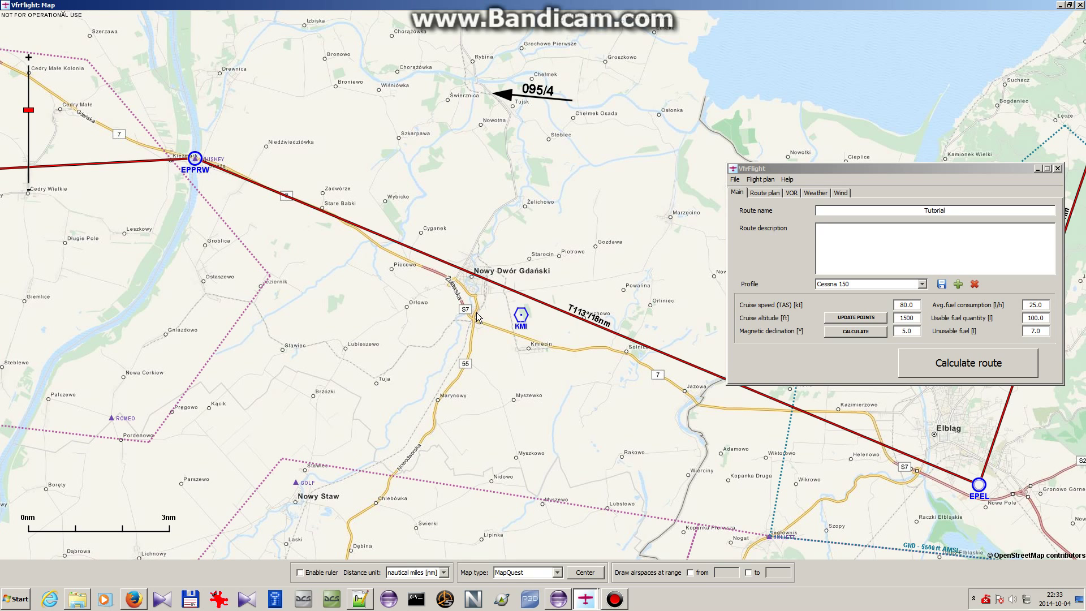
pyautogui.scroll(1, 482, 278)
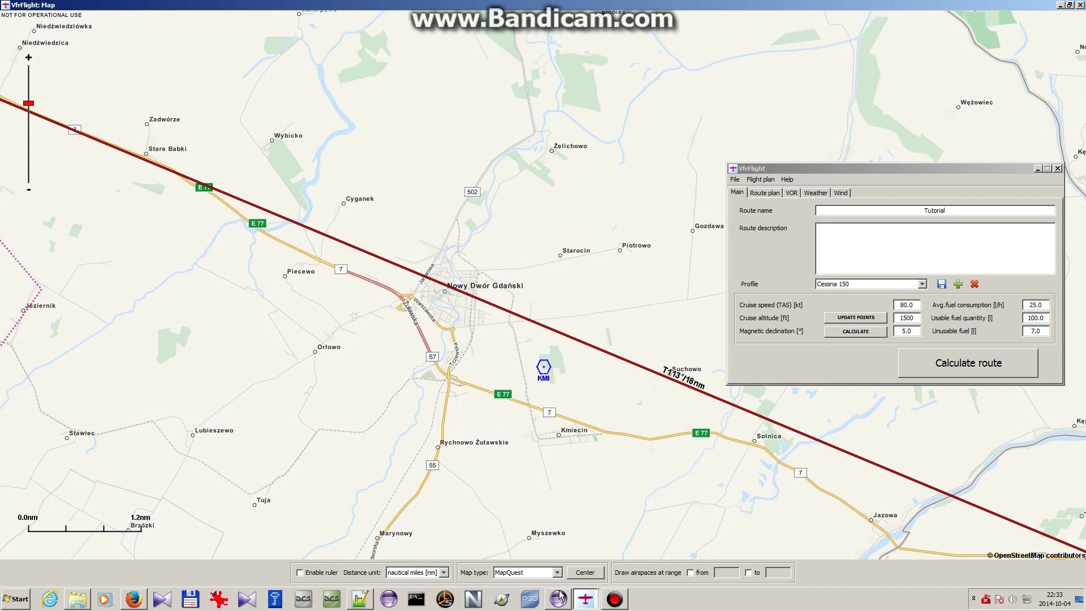
# Inspect Nowy Dwór Gdański on the Virtual Earth satellite map, and return the map type to MapQuest
pyautogui.click(531, 572)
pyautogui.click(544, 527)
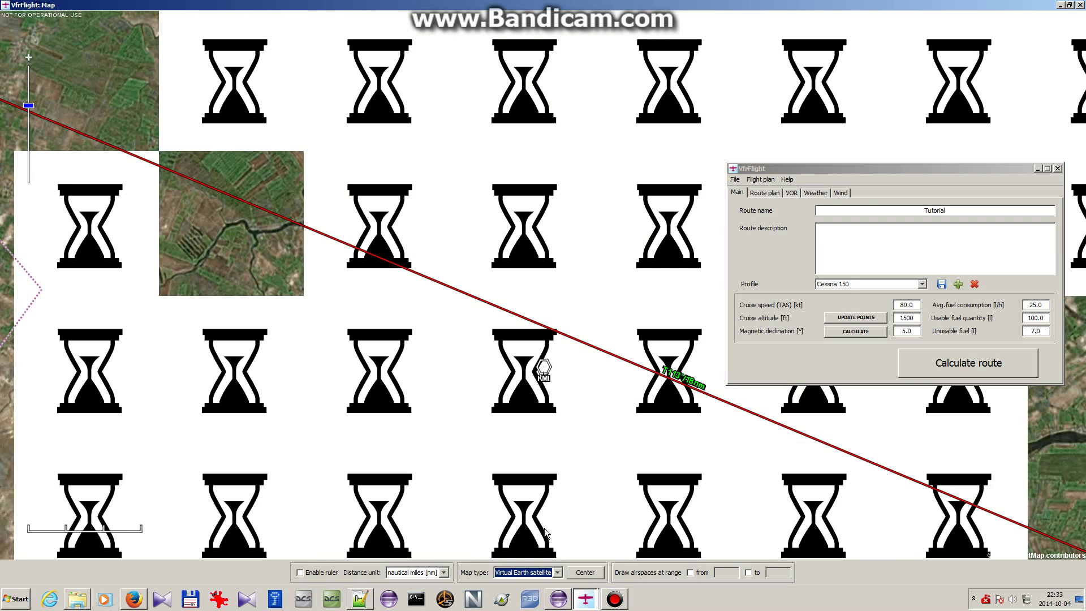
pyautogui.scroll(1, 442, 294)
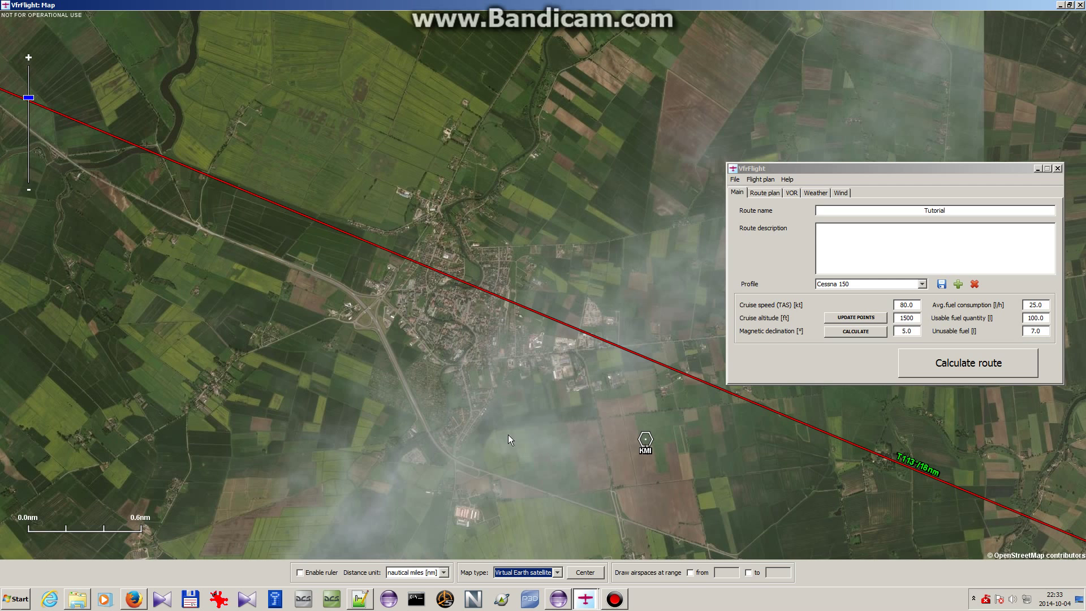
pyautogui.click(542, 579)
pyautogui.click(544, 518)
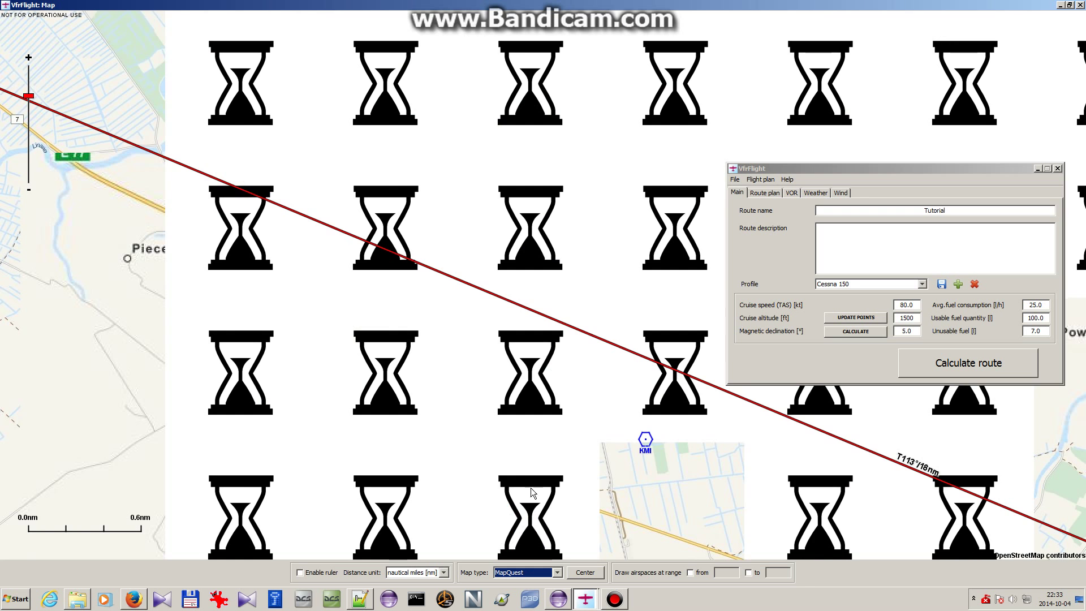
# Add a landmark where the EPPRW–EPEL leg crosses the Tuga river in Nowy Dwór Gdański
pyautogui.moveTo(367, 302); pyautogui.dragTo(539, 255)
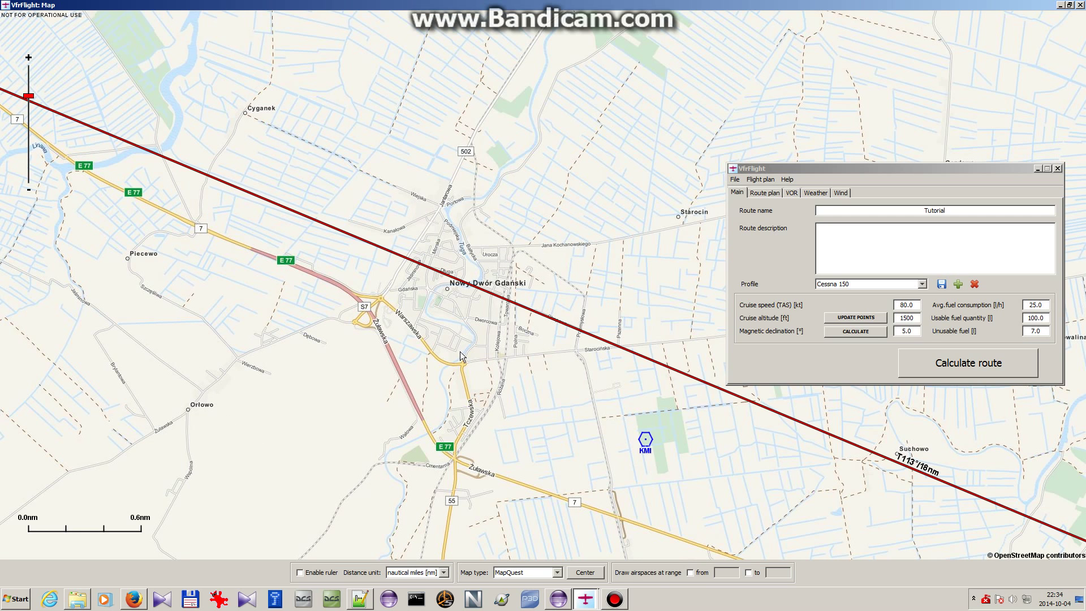
pyautogui.moveTo(460, 352); pyautogui.dragTo(456, 393)
pyautogui.moveTo(492, 301); pyautogui.dragTo(492, 312)
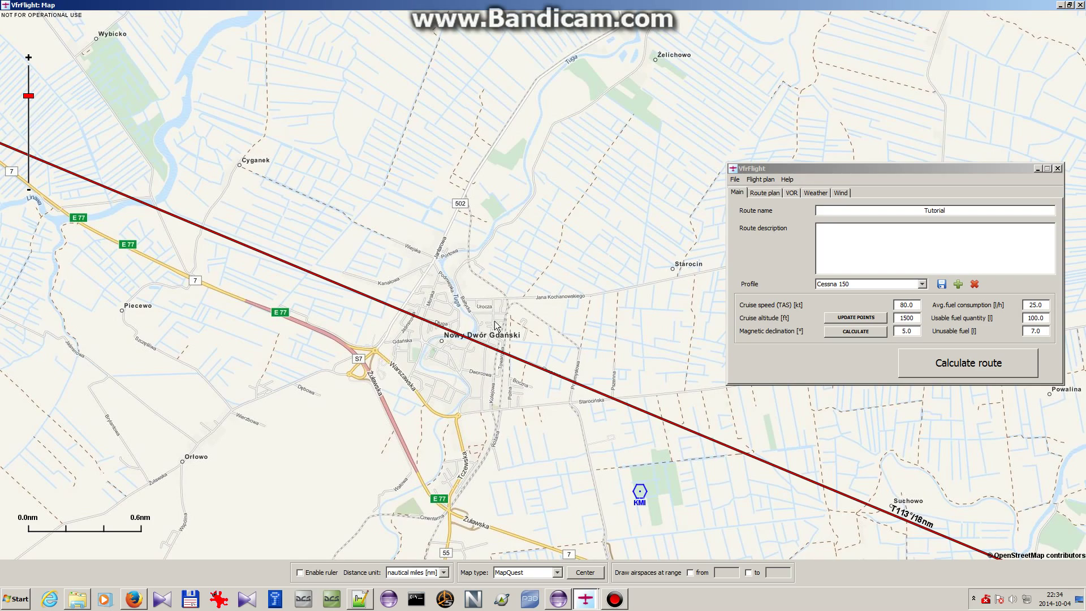
pyautogui.scroll(2, 495, 325)
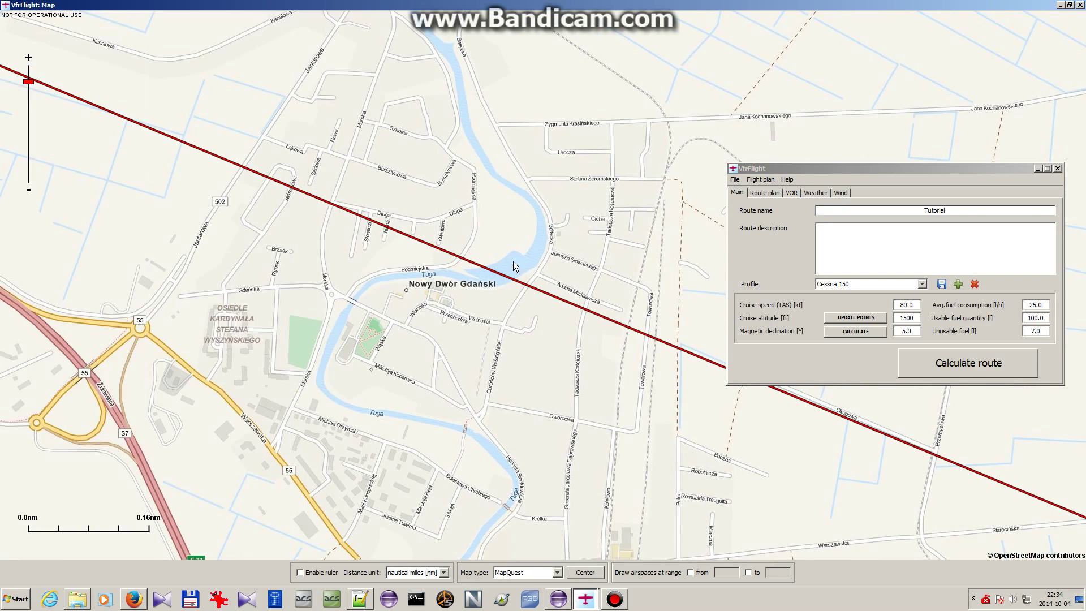
pyautogui.scroll(1, 513, 262)
pyautogui.moveTo(494, 326); pyautogui.dragTo(519, 363)
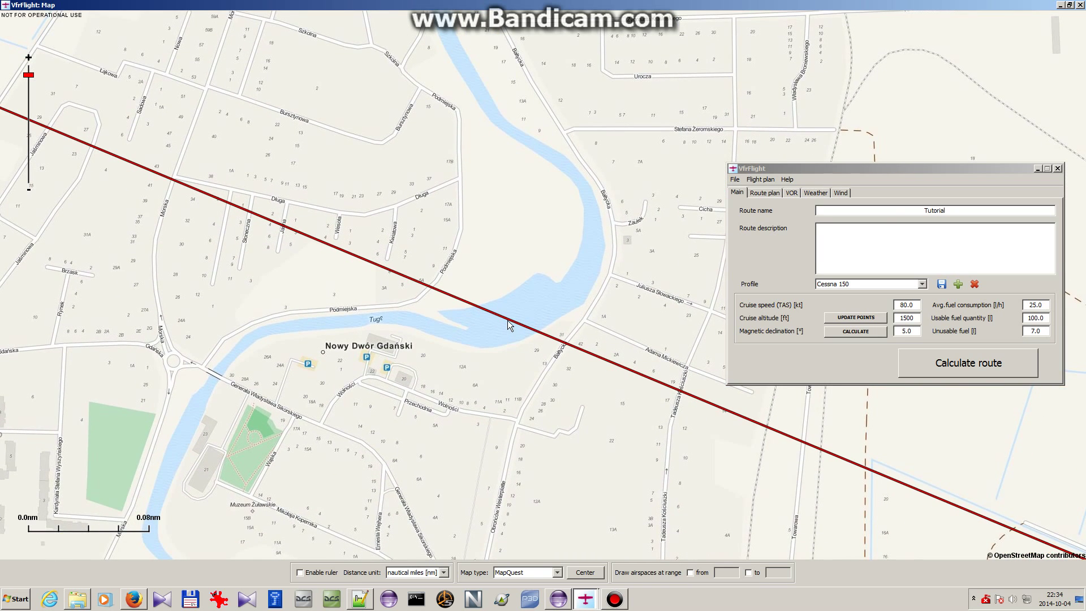
pyautogui.rightClick(508, 320)
pyautogui.click(516, 353)
pyautogui.scroll(-2, 507, 321)
pyautogui.rightClick(510, 335)
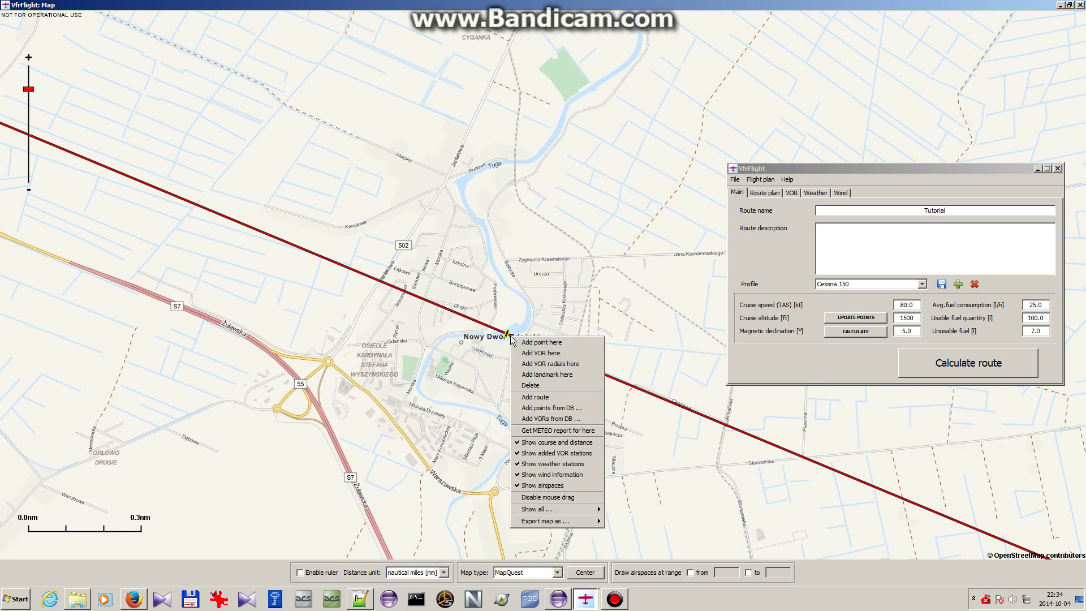
pyautogui.click(555, 300)
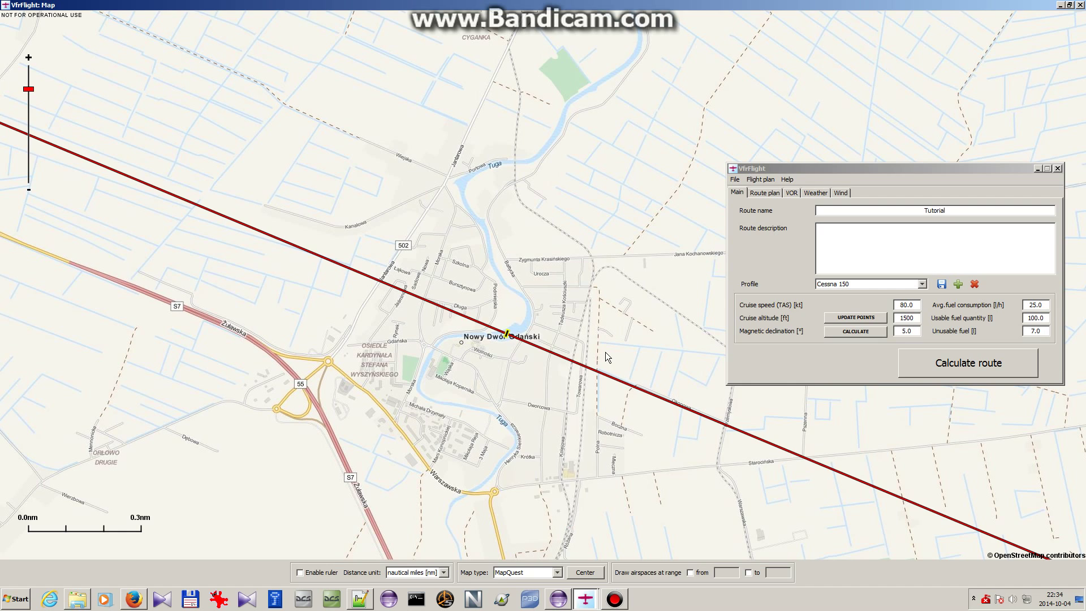
# Add a landmark where the EPPRW–EPEL leg crosses the Nogat river northeast of Jazowa
pyautogui.scroll(-1, 605, 357)
pyautogui.moveTo(690, 380); pyautogui.dragTo(410, 219)
pyautogui.moveTo(535, 237); pyautogui.dragTo(470, 222)
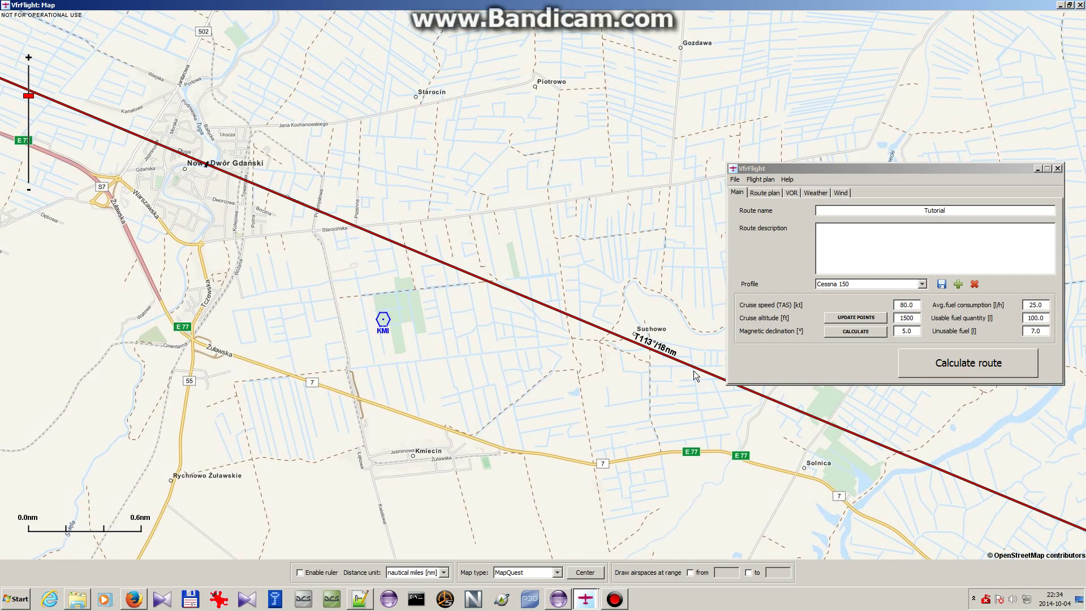
pyautogui.moveTo(695, 376); pyautogui.dragTo(267, 231)
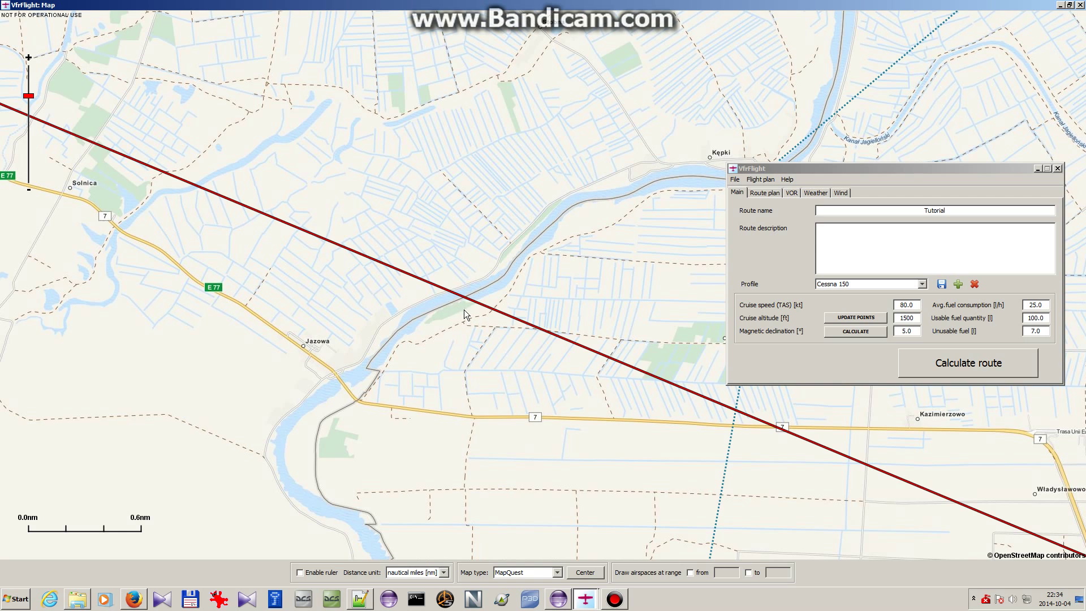
pyautogui.moveTo(464, 310); pyautogui.dragTo(388, 291)
pyautogui.scroll(2, 459, 293)
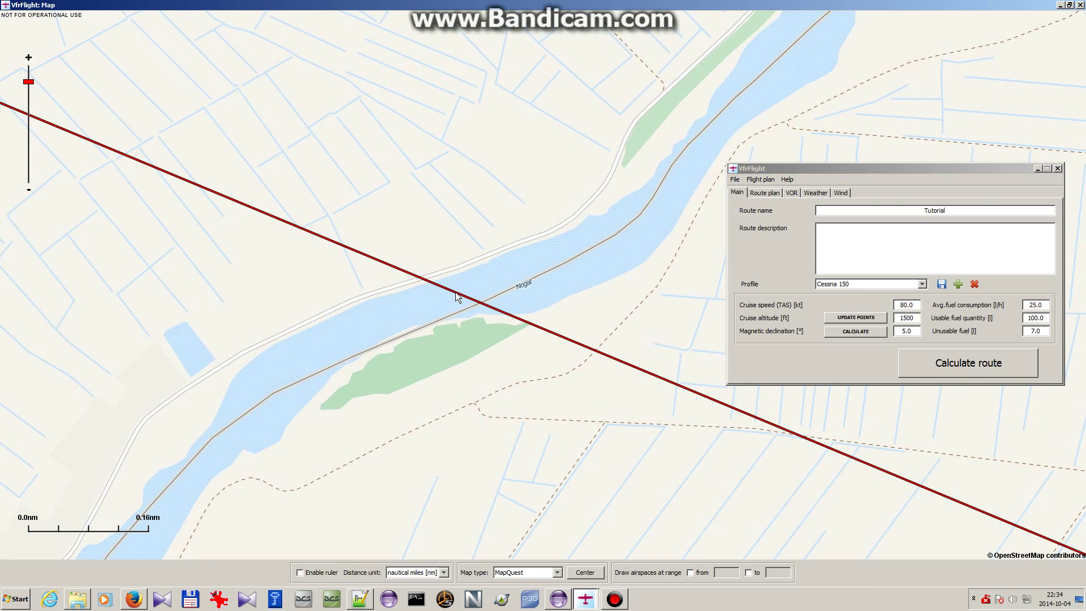
pyautogui.rightClick(456, 292)
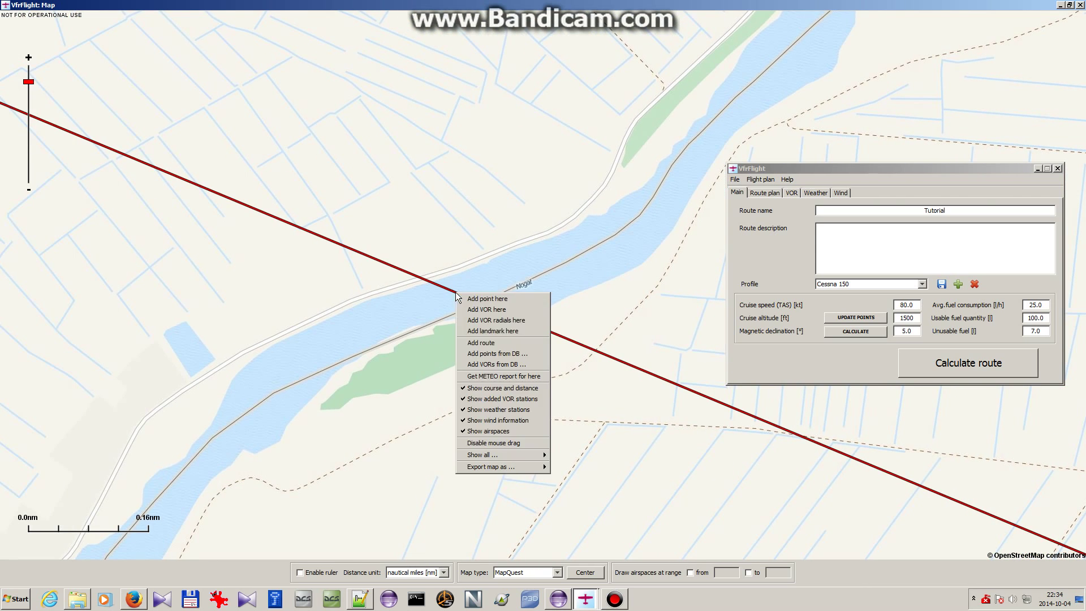
pyautogui.click(479, 329)
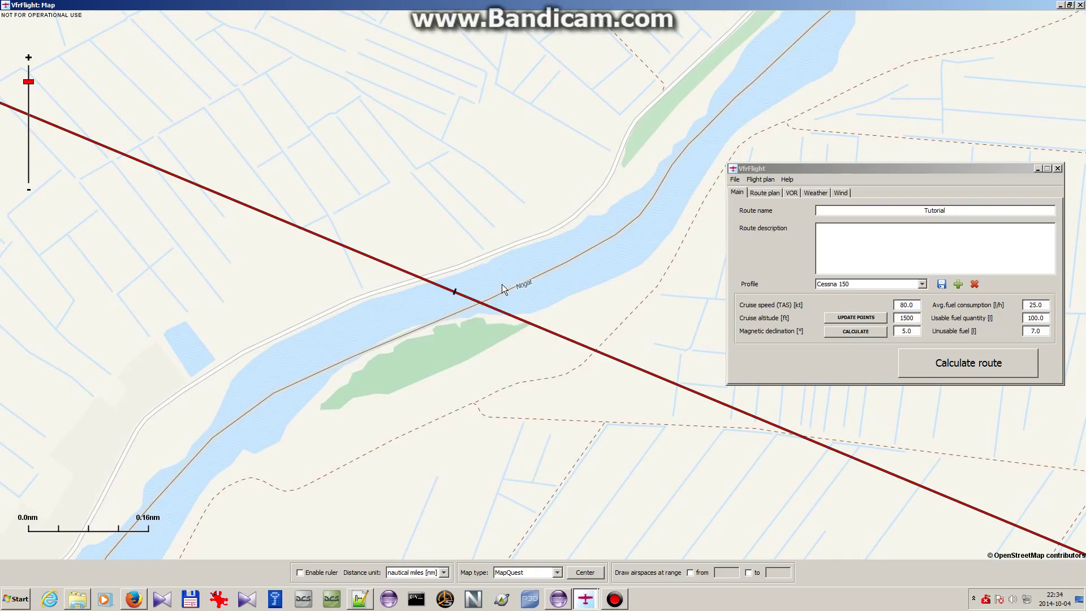
# Examine the rest of the leg from the Nogat crossing to EPEL, including where it crosses road 7
pyautogui.scroll(-1, 502, 284)
pyautogui.scroll(-1, 510, 225)
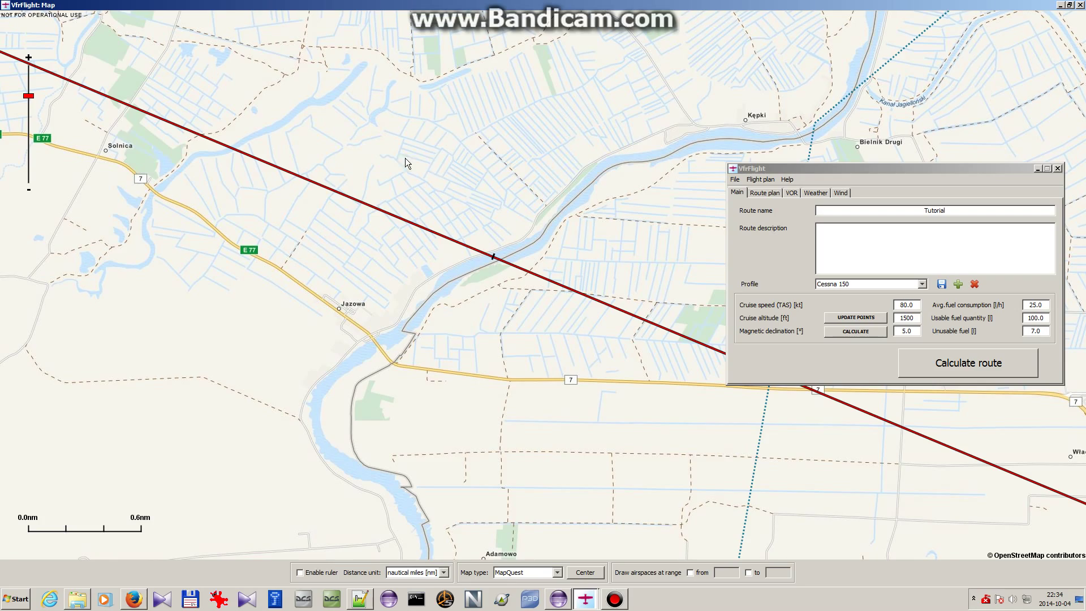
pyautogui.moveTo(405, 158); pyautogui.dragTo(384, 196)
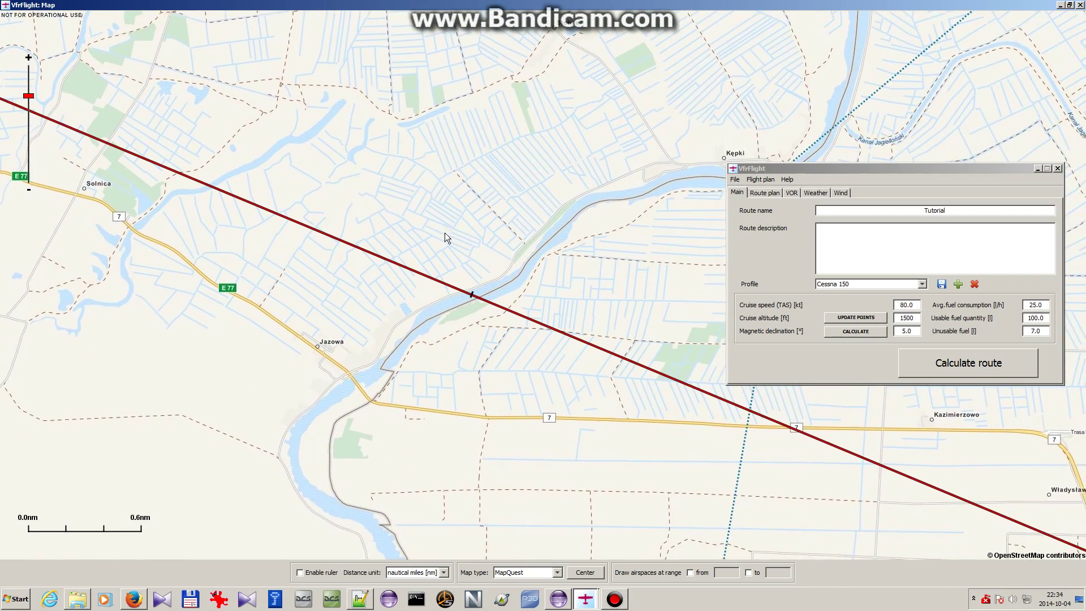
pyautogui.moveTo(445, 233); pyautogui.dragTo(395, 177)
pyautogui.moveTo(521, 216); pyautogui.dragTo(331, 109)
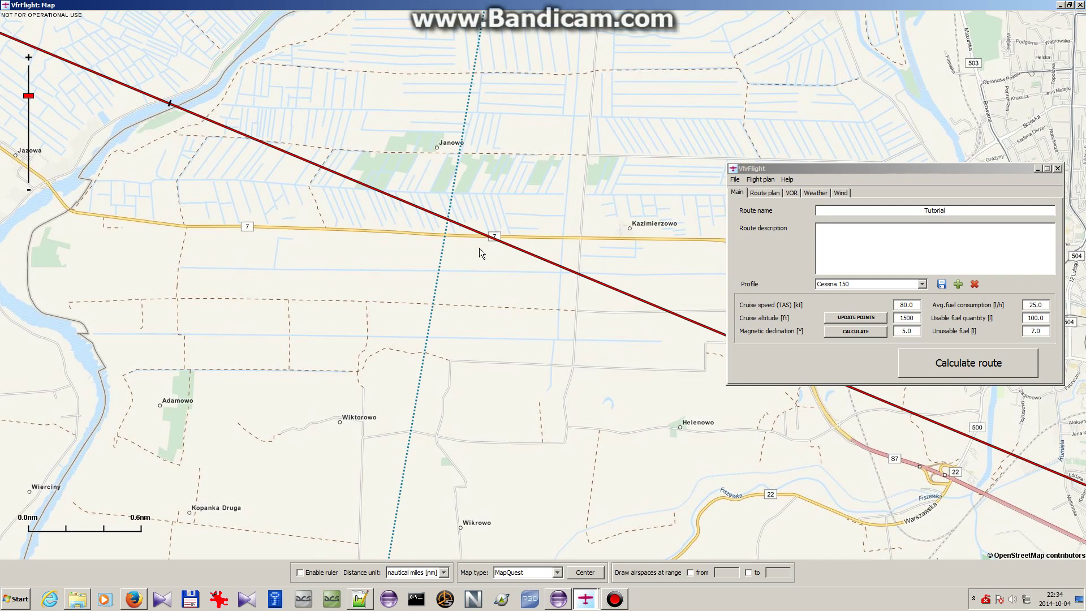
pyautogui.moveTo(480, 253); pyautogui.dragTo(421, 266)
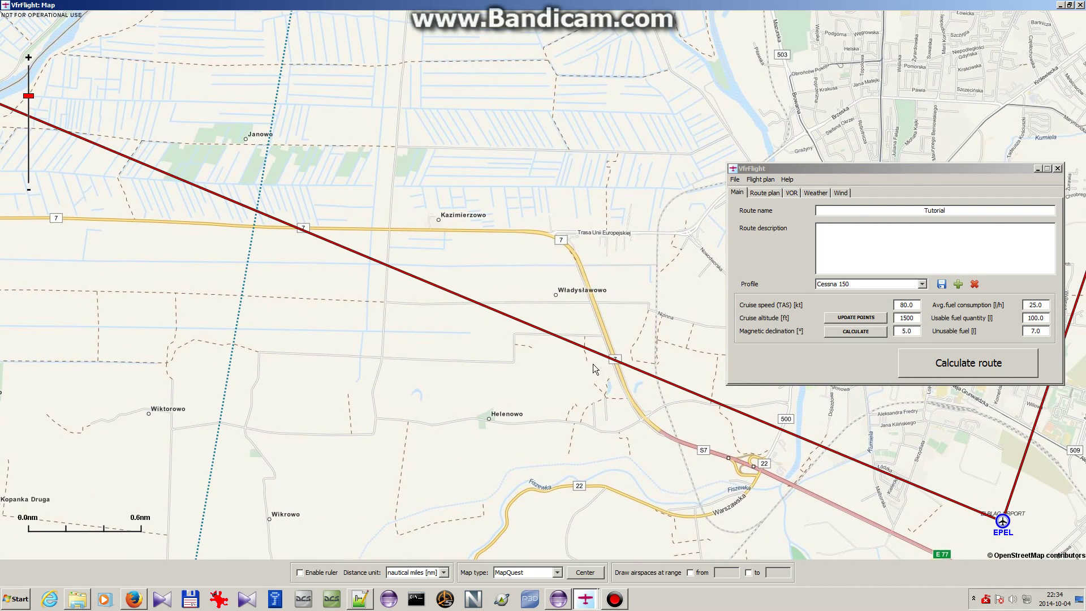
pyautogui.moveTo(593, 364); pyautogui.dragTo(580, 355)
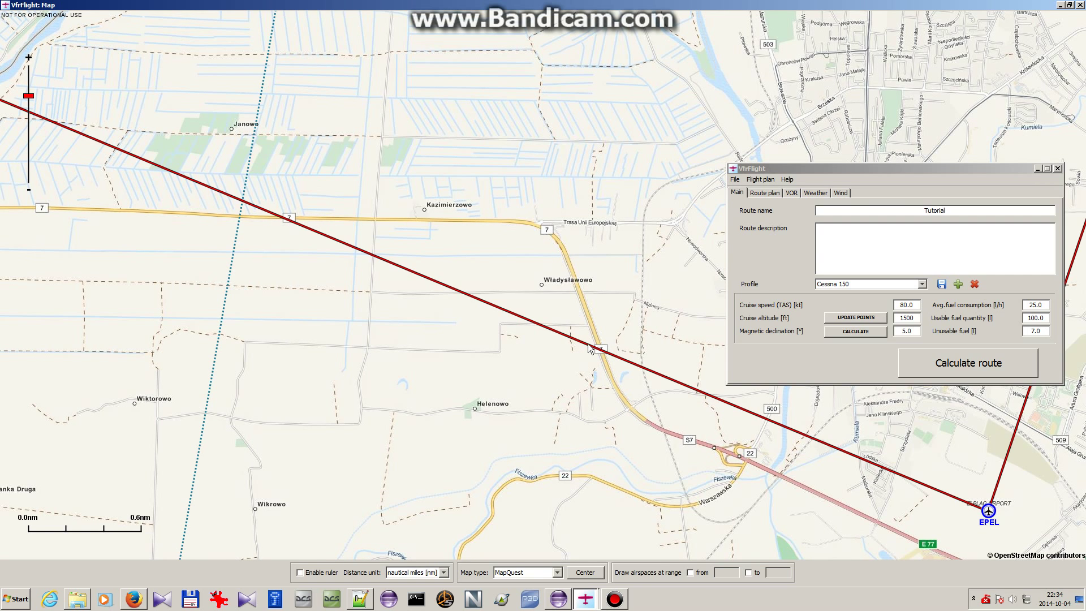
pyautogui.moveTo(597, 356); pyautogui.dragTo(488, 305)
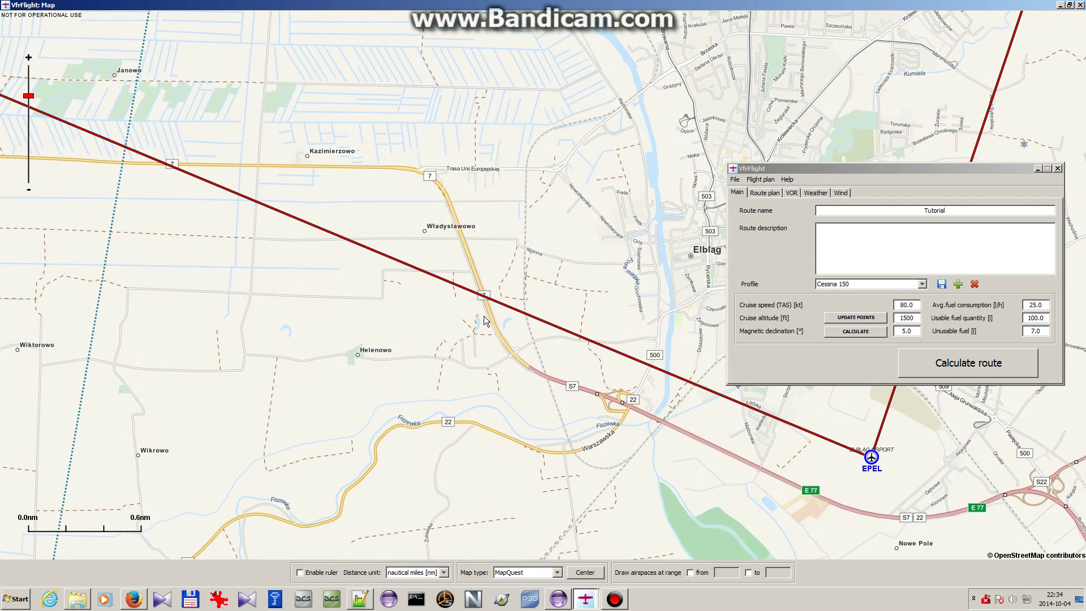
pyautogui.scroll(-1, 483, 319)
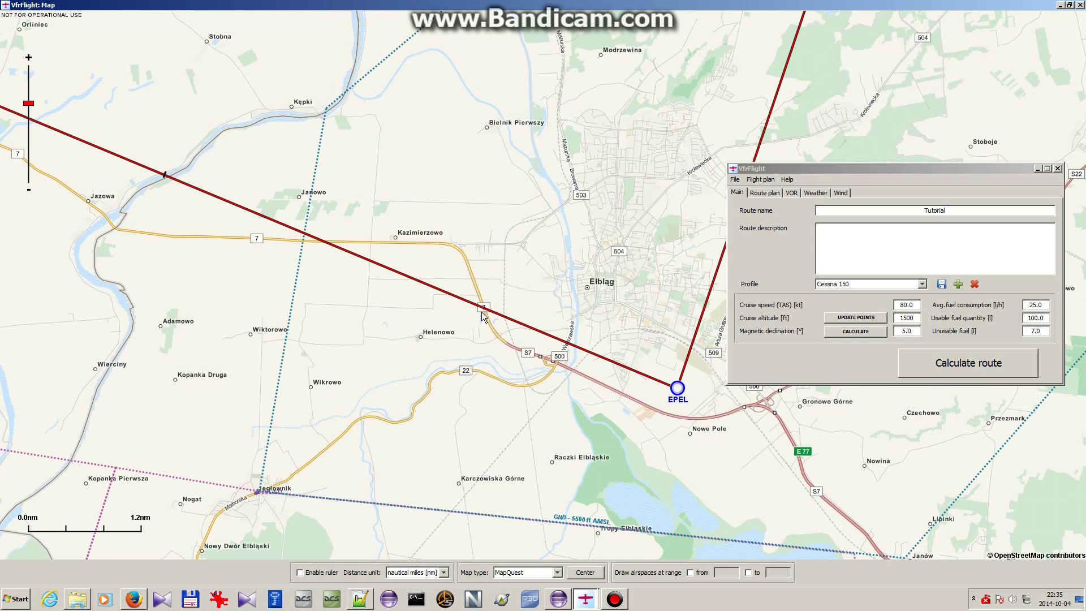
# Measure the distance from the road 7 crossing near Władysławowo to EPEL
pyautogui.moveTo(482, 317); pyautogui.dragTo(680, 392)
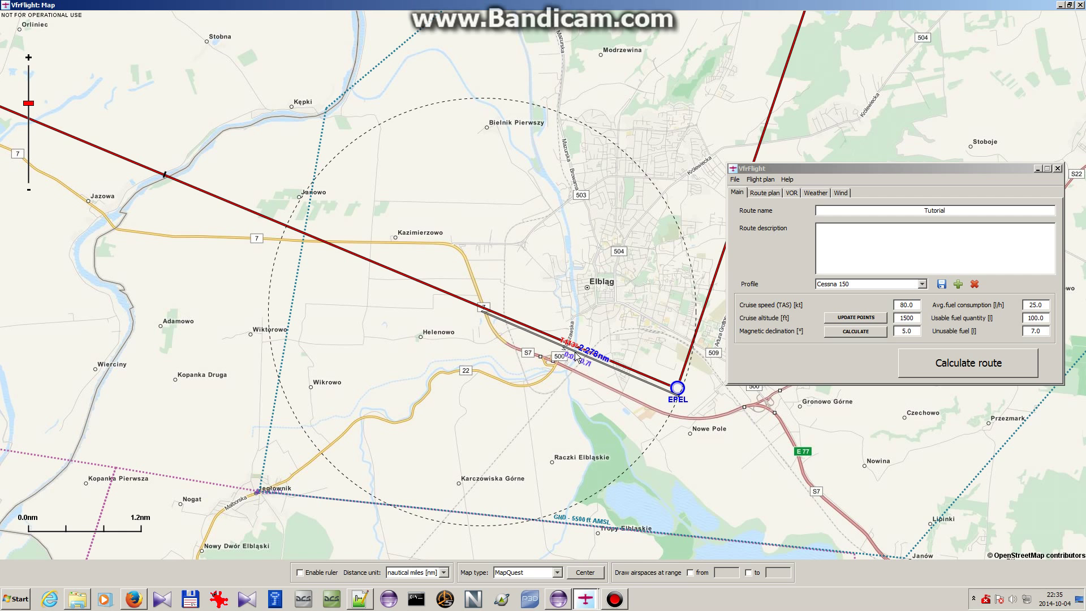
pyautogui.moveTo(596, 411); pyautogui.dragTo(500, 375)
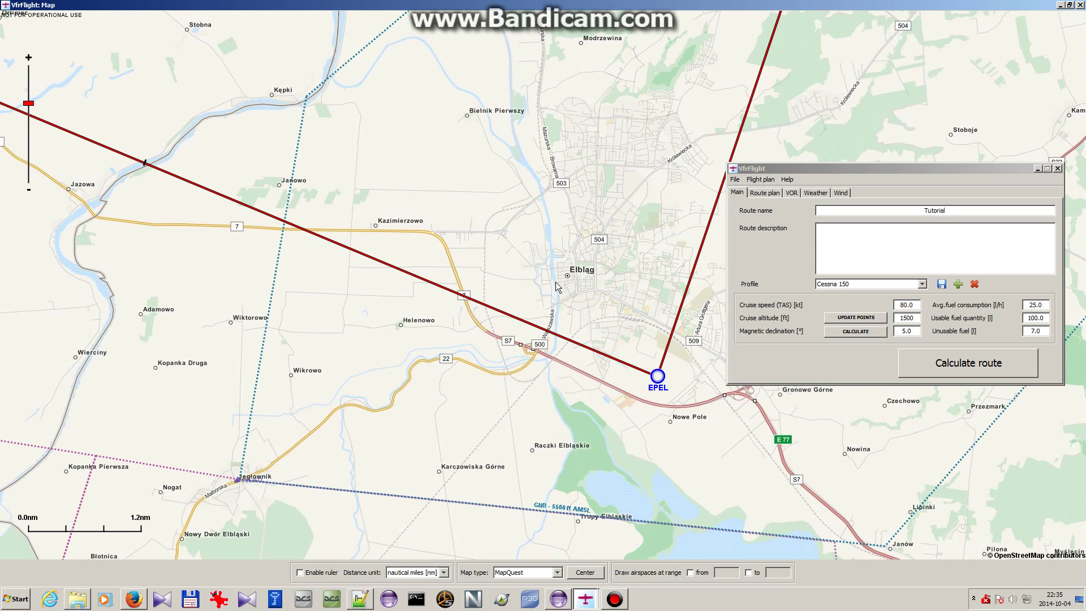
pyautogui.moveTo(556, 282); pyautogui.dragTo(426, 284)
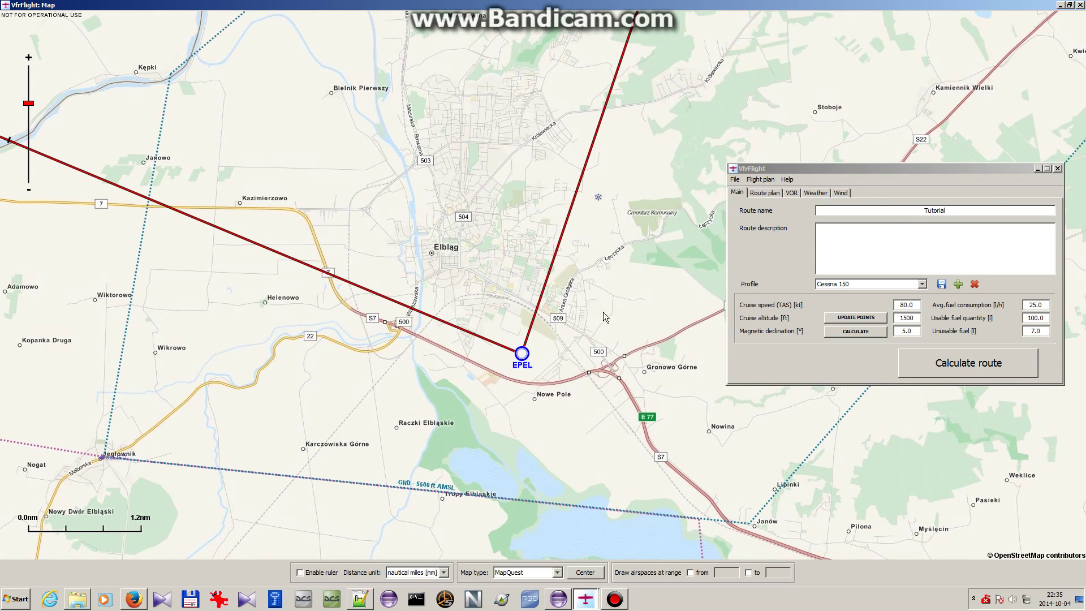
# Show the EPEL–Tolkmicko leg near Jagodnik on the Virtual Earth satellite map
pyautogui.moveTo(603, 312); pyautogui.dragTo(586, 365)
pyautogui.moveTo(627, 257); pyautogui.dragTo(543, 408)
pyautogui.scroll(-1, 527, 298)
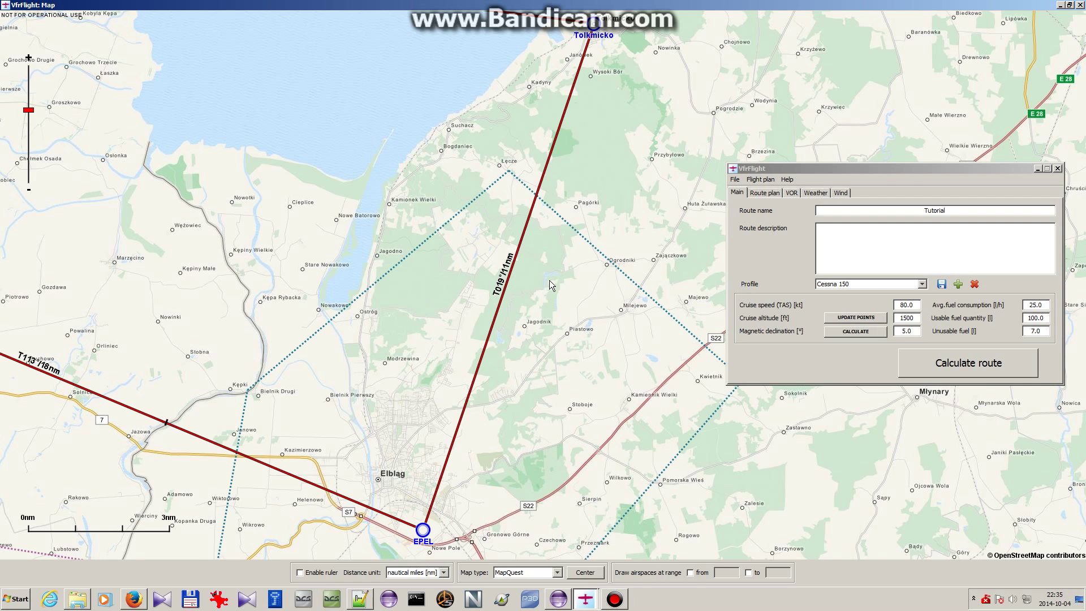
pyautogui.moveTo(550, 281); pyautogui.dragTo(543, 288)
pyautogui.moveTo(505, 331); pyautogui.dragTo(499, 302)
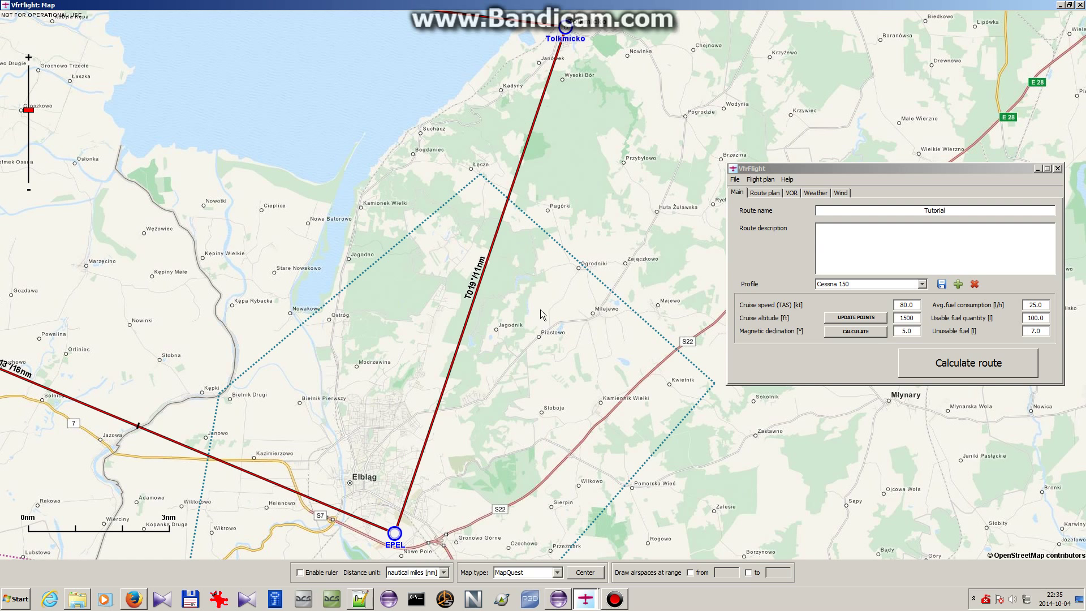
pyautogui.scroll(1, 489, 362)
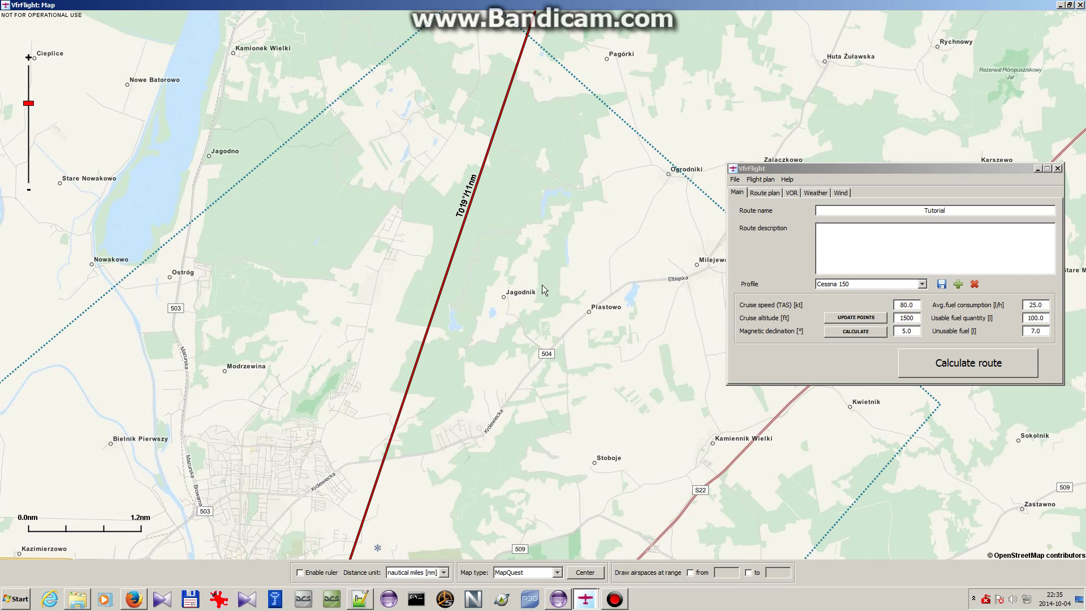
pyautogui.scroll(1, 542, 277)
pyautogui.moveTo(524, 439); pyautogui.dragTo(521, 525)
pyautogui.click(545, 573)
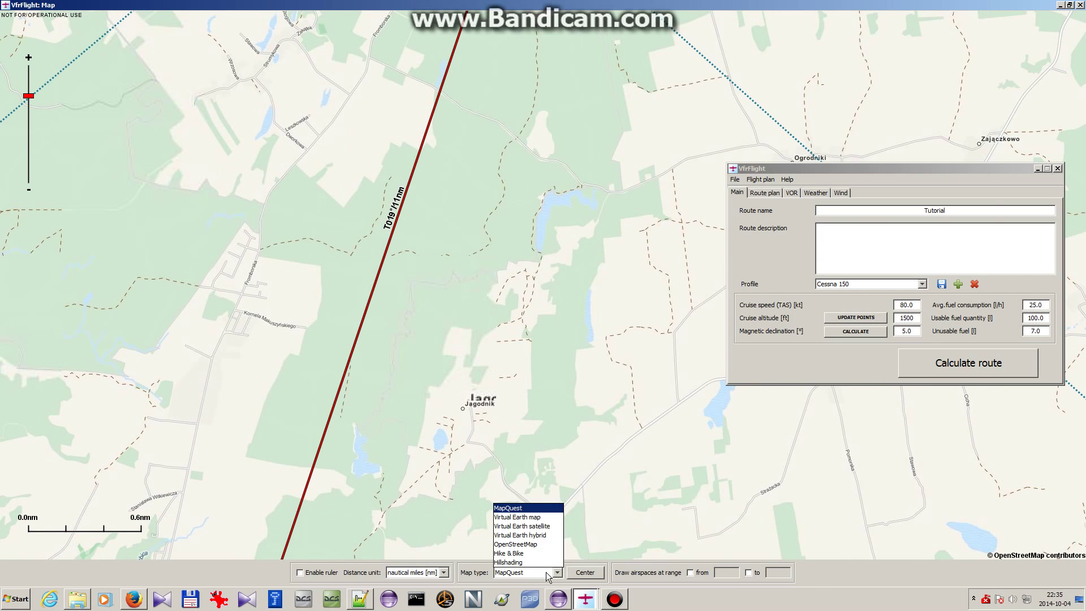
pyautogui.click(554, 533)
pyautogui.scroll(1, 541, 239)
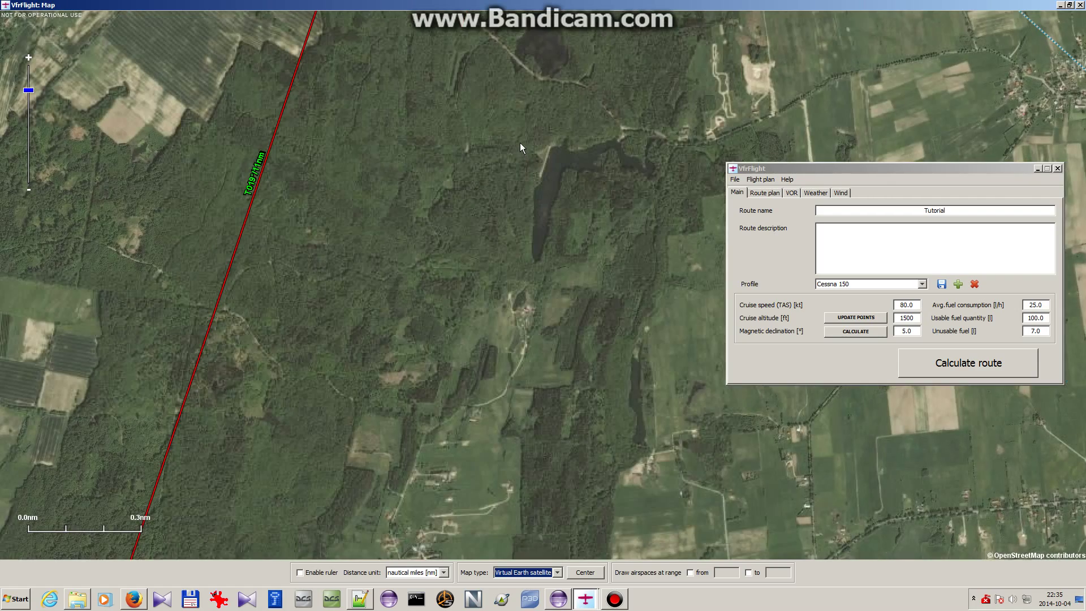
# Measure the distance from the field corner on the EPEL–Tolkmicko leg eastward to the gap between the two forest lakes
pyautogui.moveTo(520, 143); pyautogui.dragTo(565, 348)
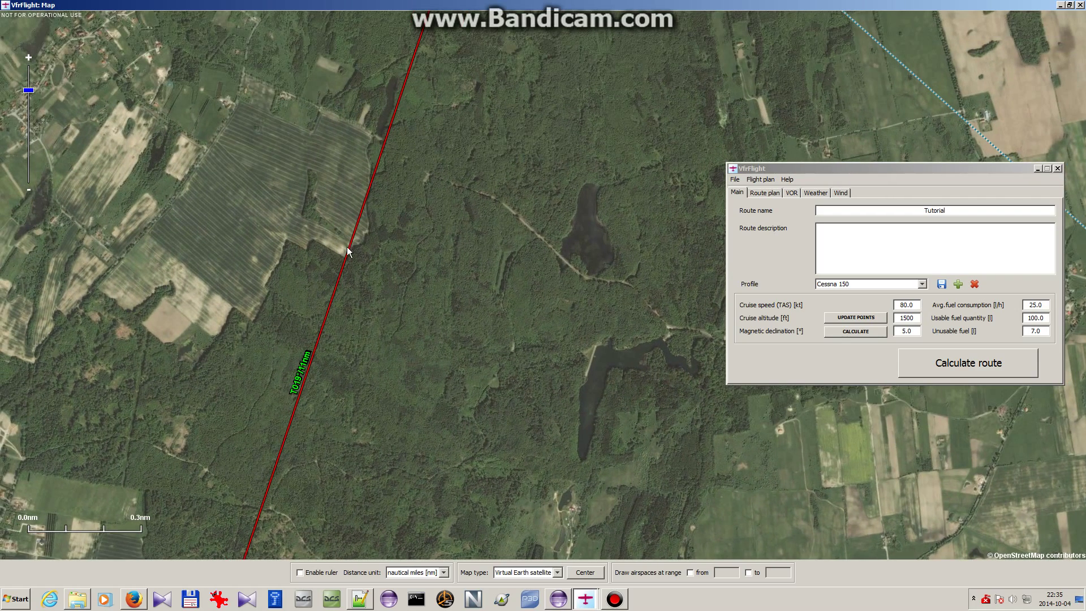
pyautogui.moveTo(354, 245); pyautogui.dragTo(607, 308)
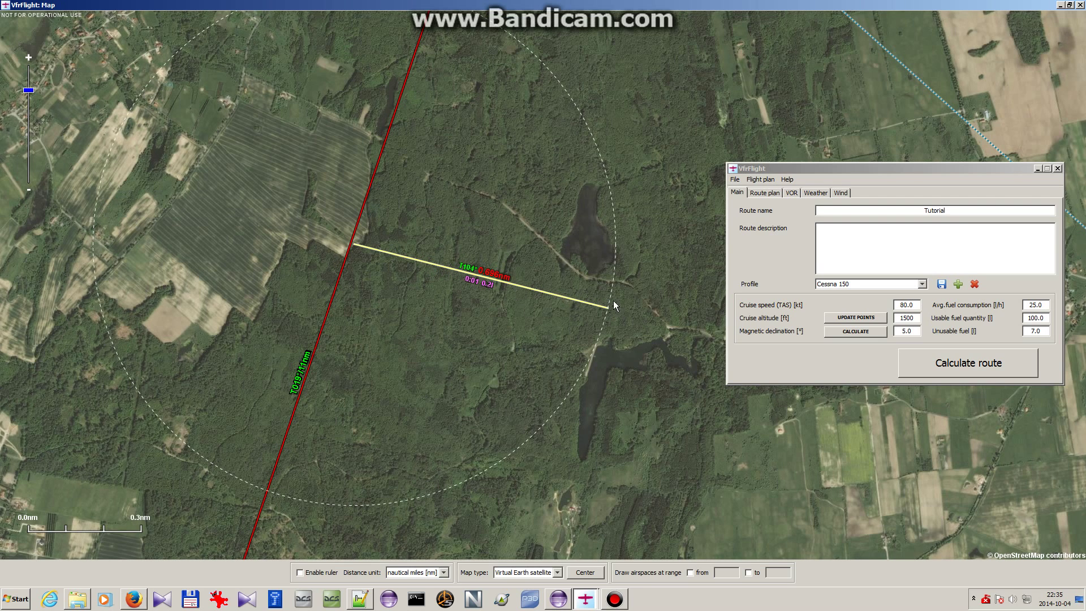
pyautogui.moveTo(623, 220); pyautogui.dragTo(616, 229)
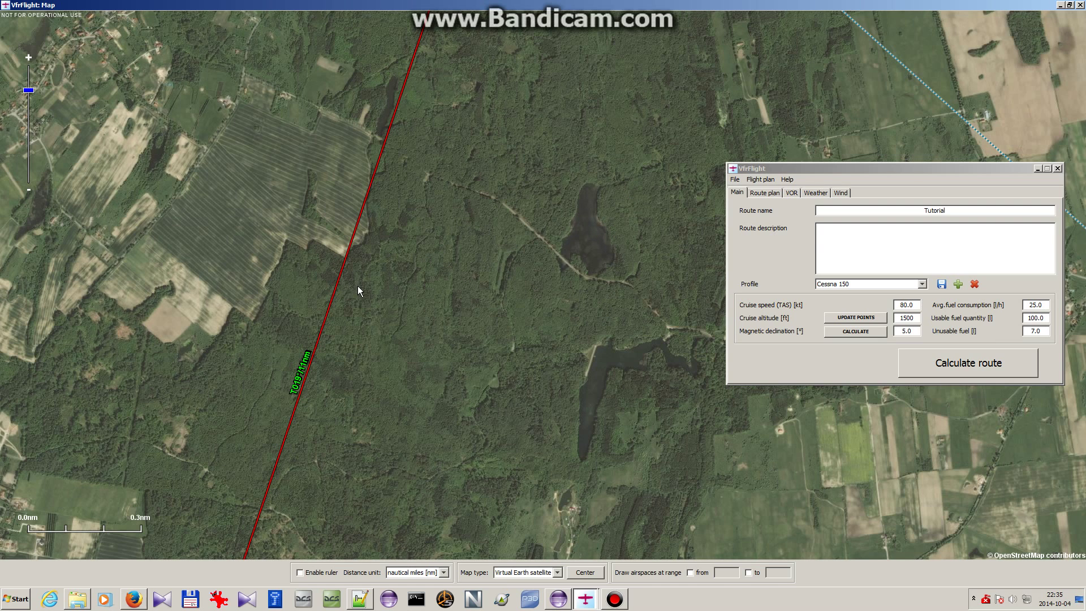
# Add a landmark on the EPEL–Tolkmicko leg at the field corner by the forest edge, west of the two lakes
pyautogui.moveTo(613, 322); pyautogui.dragTo(560, 305)
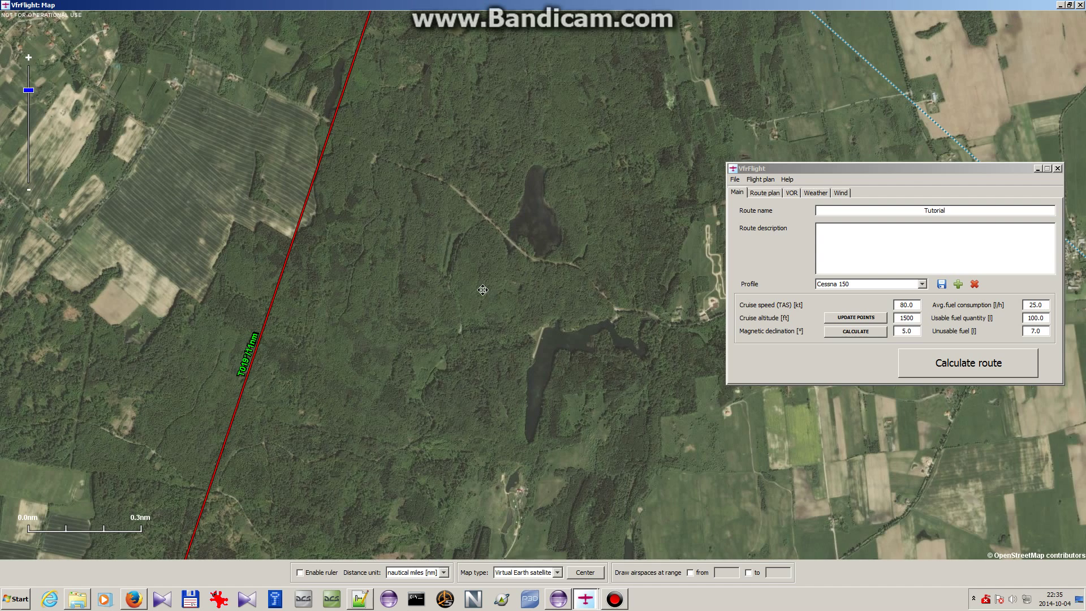
pyautogui.moveTo(482, 290); pyautogui.dragTo(515, 308)
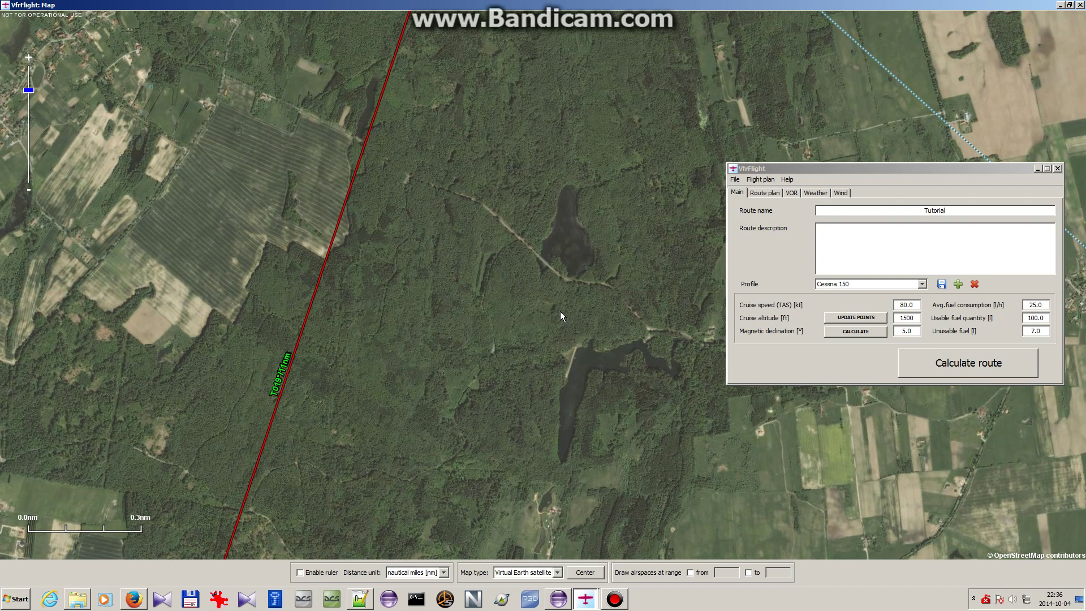
pyautogui.rightClick(327, 264)
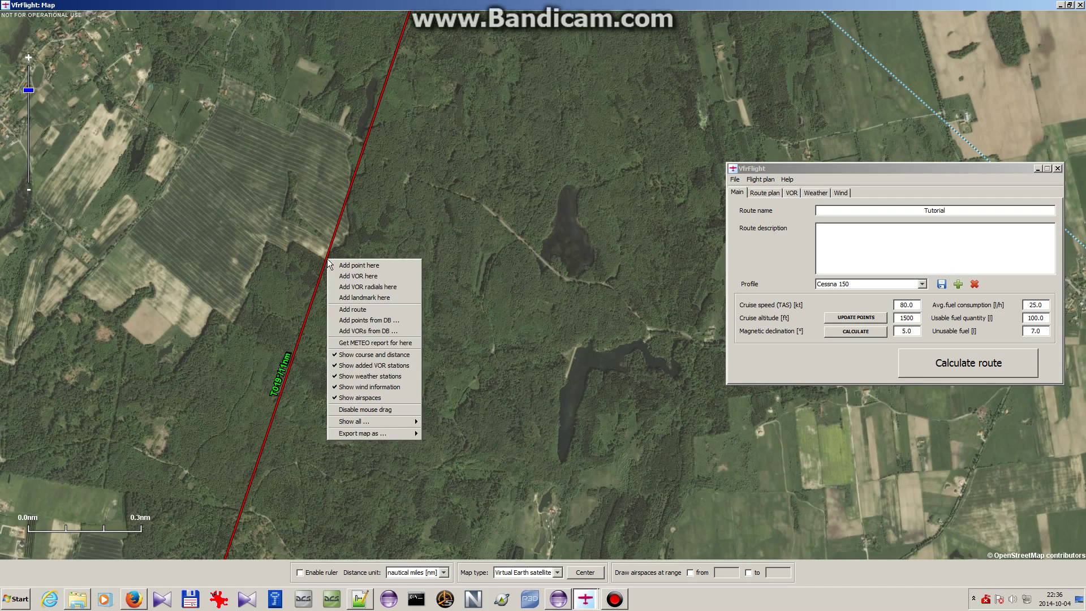
pyautogui.click(352, 301)
# Zoom out from the new landmark and switch the map type back to MapQuest
pyautogui.scroll(-1, 393, 264)
pyautogui.scroll(-1, 392, 259)
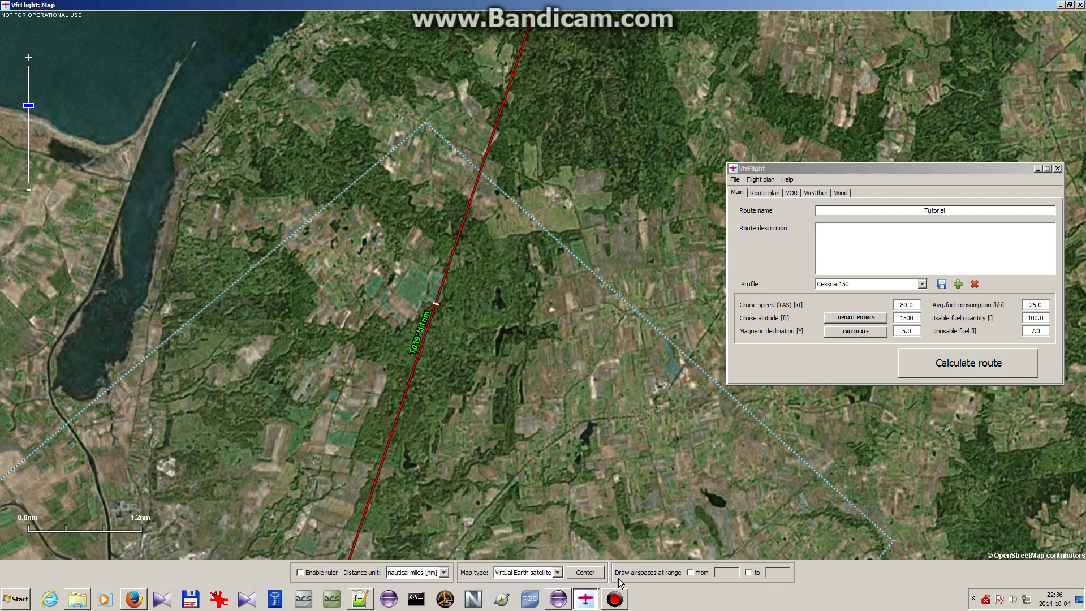
pyautogui.click(558, 572)
pyautogui.click(526, 508)
# Add landmarks on the Tolkmicko–EPGDG leg at Kąty Rybackie and where it meets the coast north of Stegna
pyautogui.scroll(-1, 568, 436)
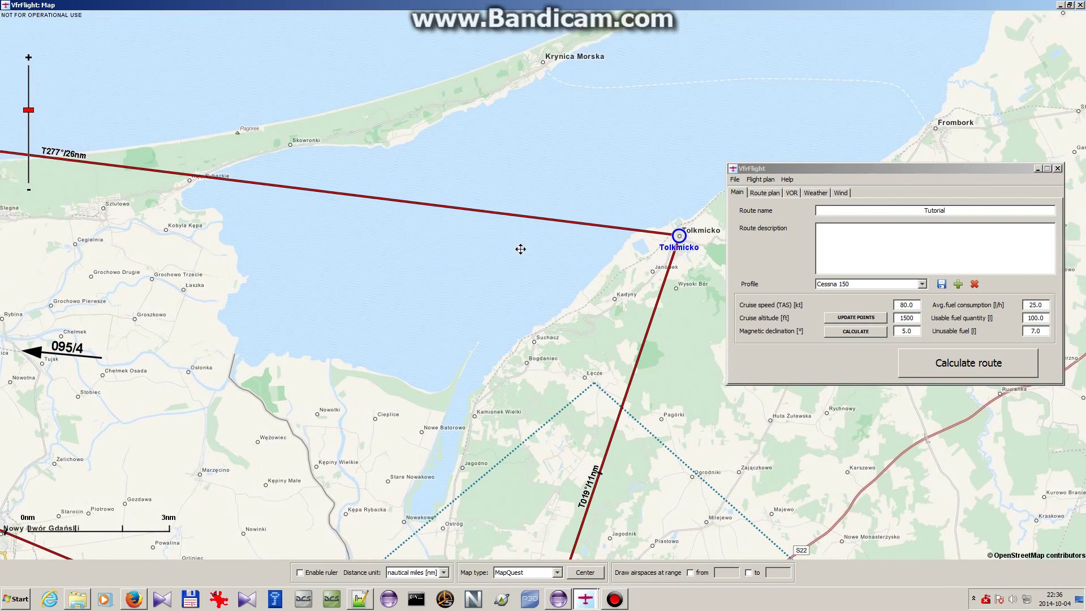
pyautogui.moveTo(411, 236); pyautogui.dragTo(497, 238)
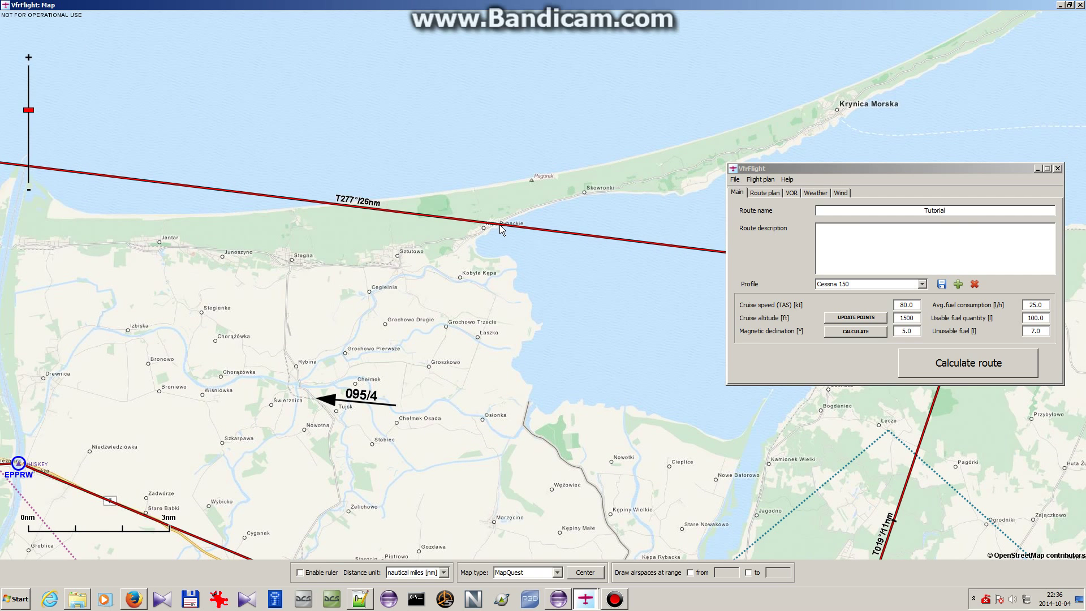
pyautogui.rightClick(501, 226)
pyautogui.click(523, 266)
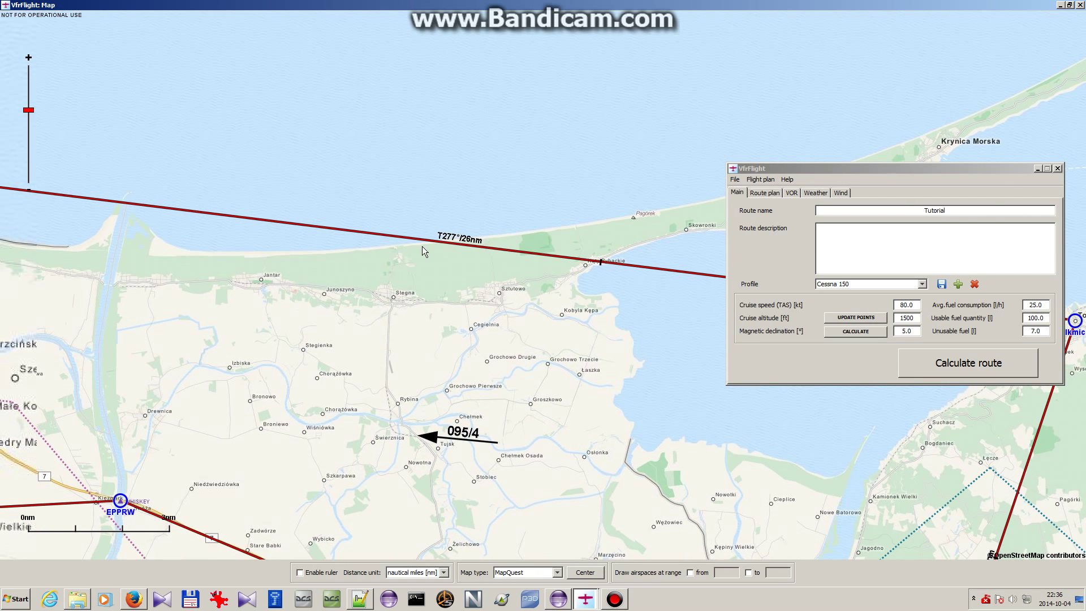
pyautogui.rightClick(439, 242)
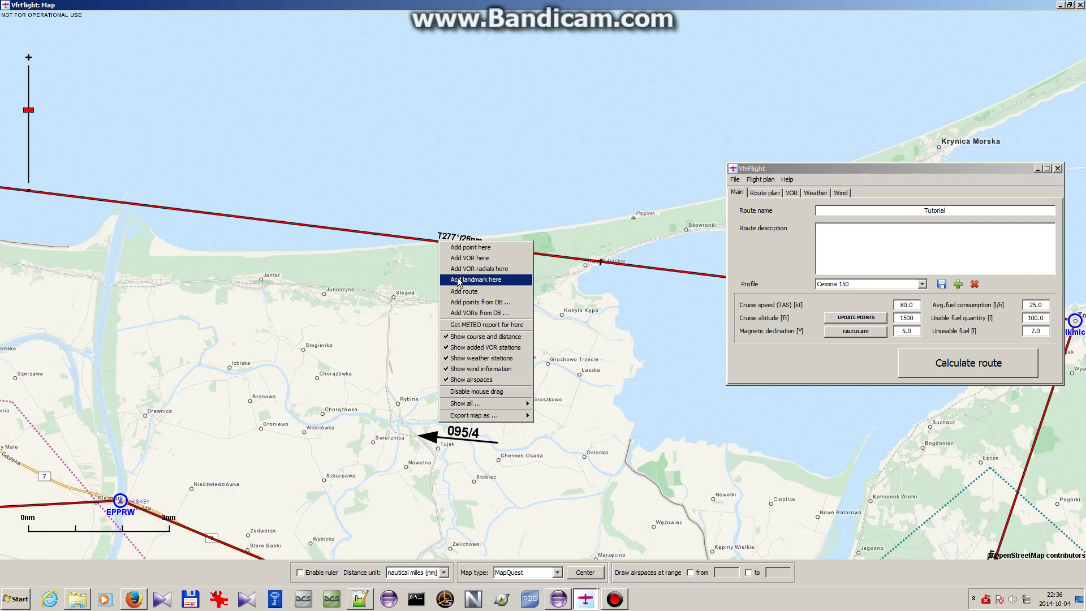
# Add a landmark where the Tolkmicko–EPGDG leg passes the river mouth west of Mikoszewo
pyautogui.moveTo(341, 289); pyautogui.dragTo(611, 339)
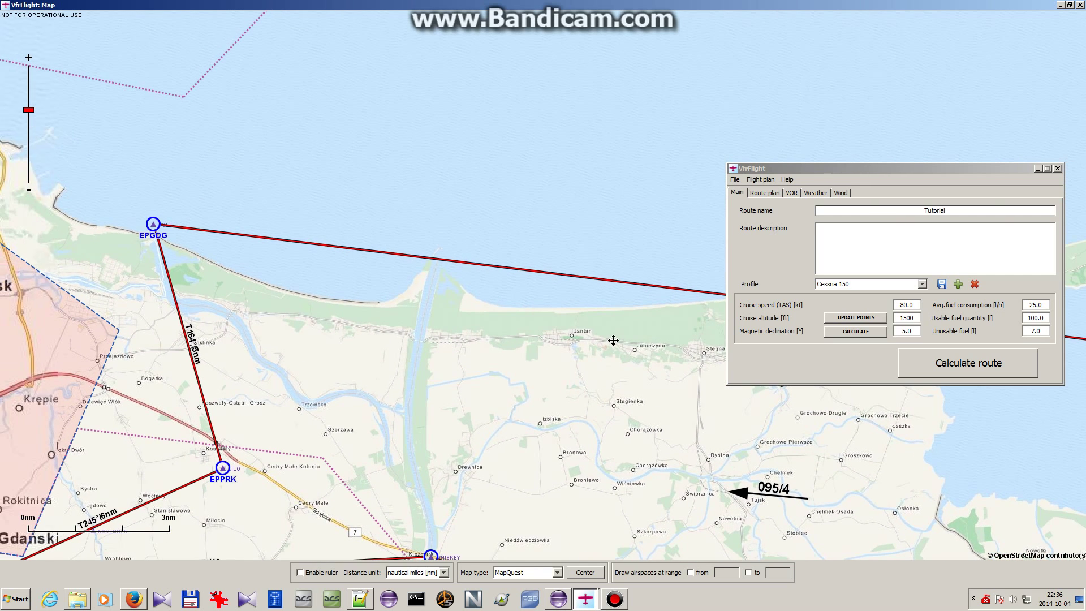
pyautogui.rightClick(439, 260)
pyautogui.click(463, 299)
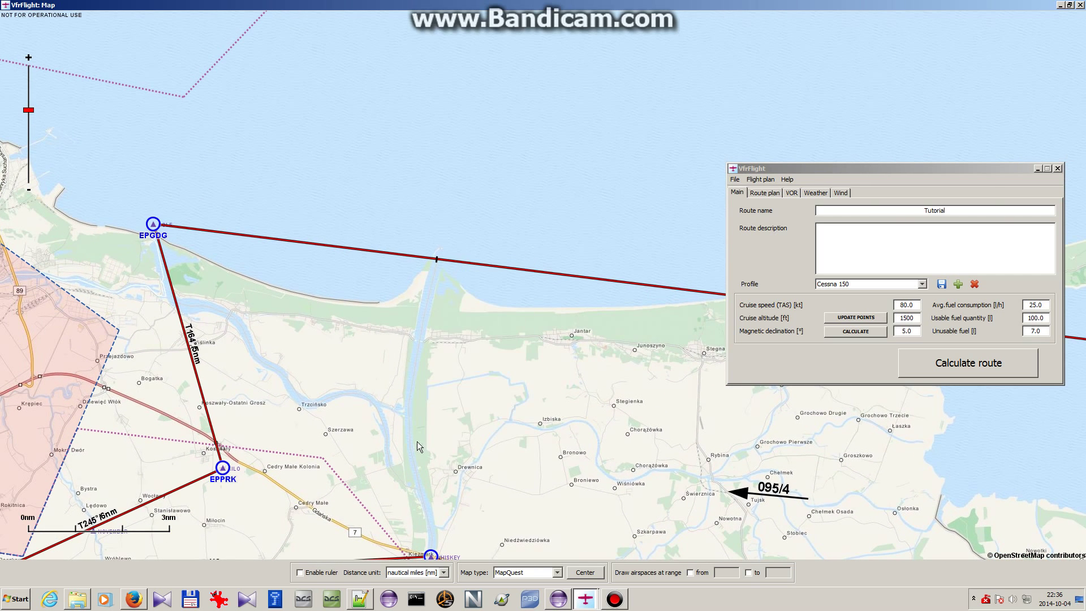
# Examine the EPGDG–EPPRK leg for landmarks, especially the river crossing and road 501 around Wiślinka
pyautogui.moveTo(436, 317); pyautogui.dragTo(599, 342)
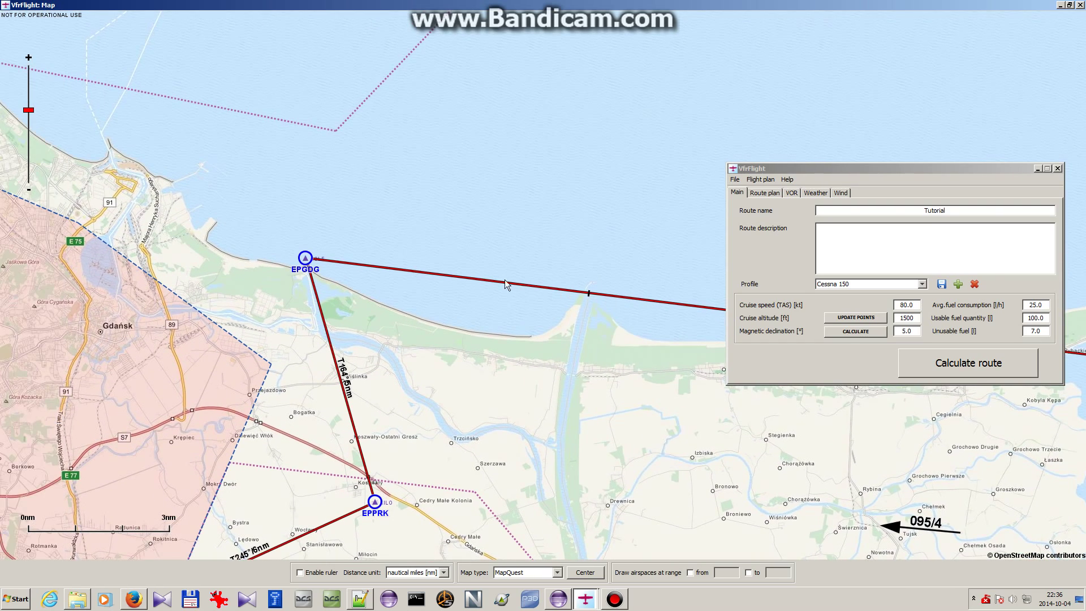
pyautogui.moveTo(346, 273); pyautogui.dragTo(426, 277)
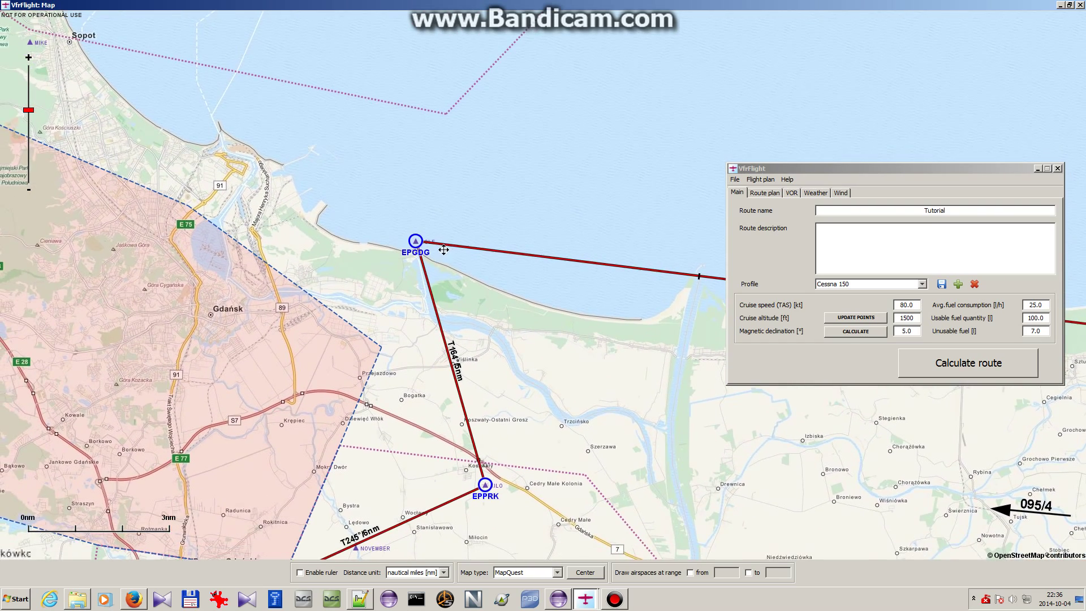
pyautogui.scroll(1, 425, 276)
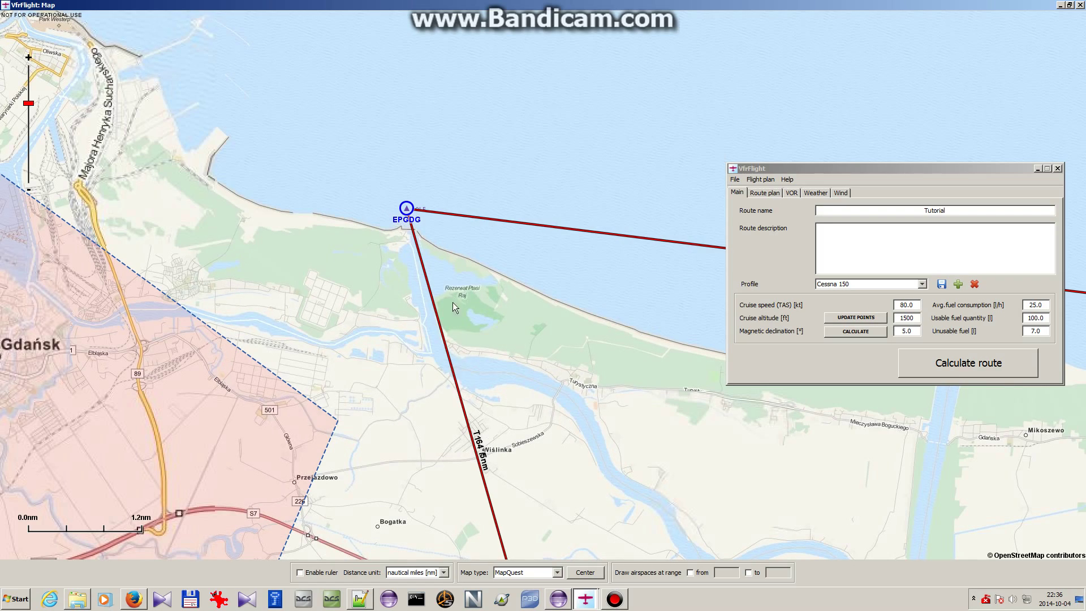
pyautogui.scroll(1, 478, 375)
pyautogui.moveTo(499, 433); pyautogui.dragTo(514, 357)
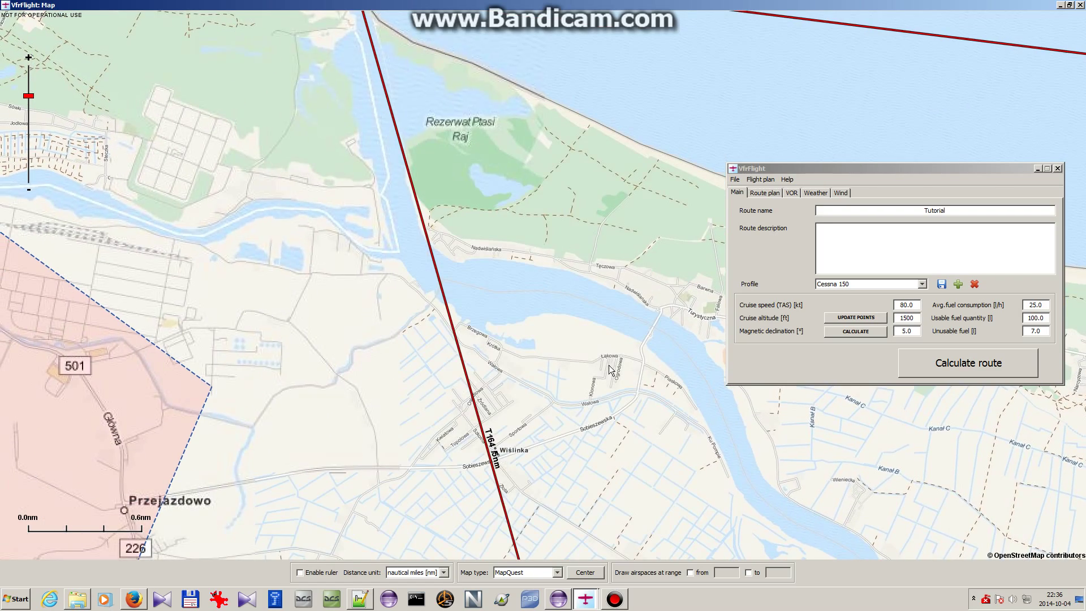
pyautogui.scroll(1, 553, 413)
pyautogui.moveTo(512, 447); pyautogui.dragTo(501, 319)
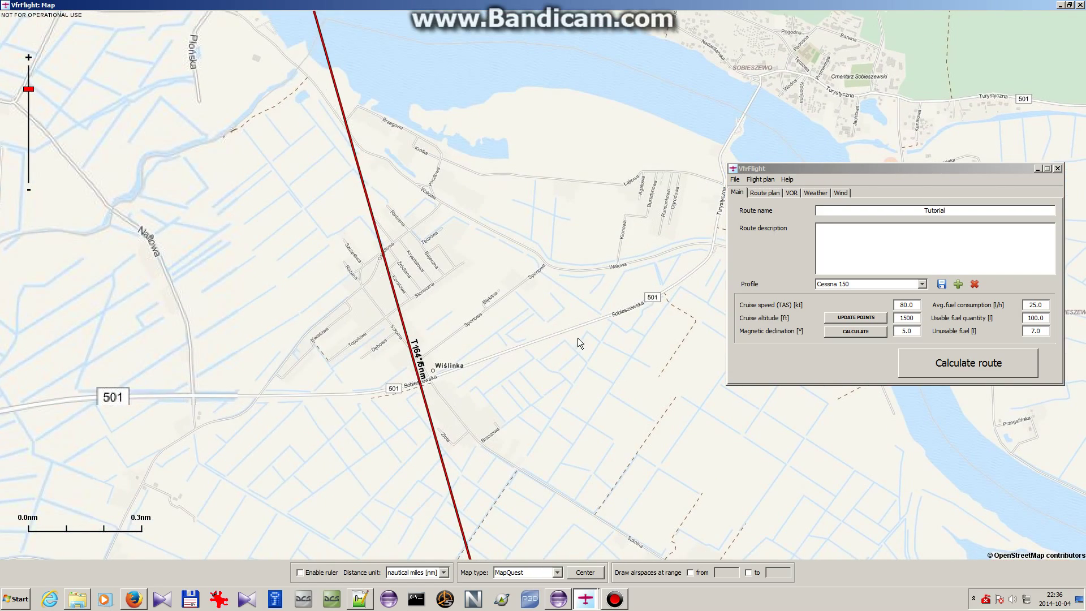
pyautogui.moveTo(457, 374); pyautogui.dragTo(580, 294)
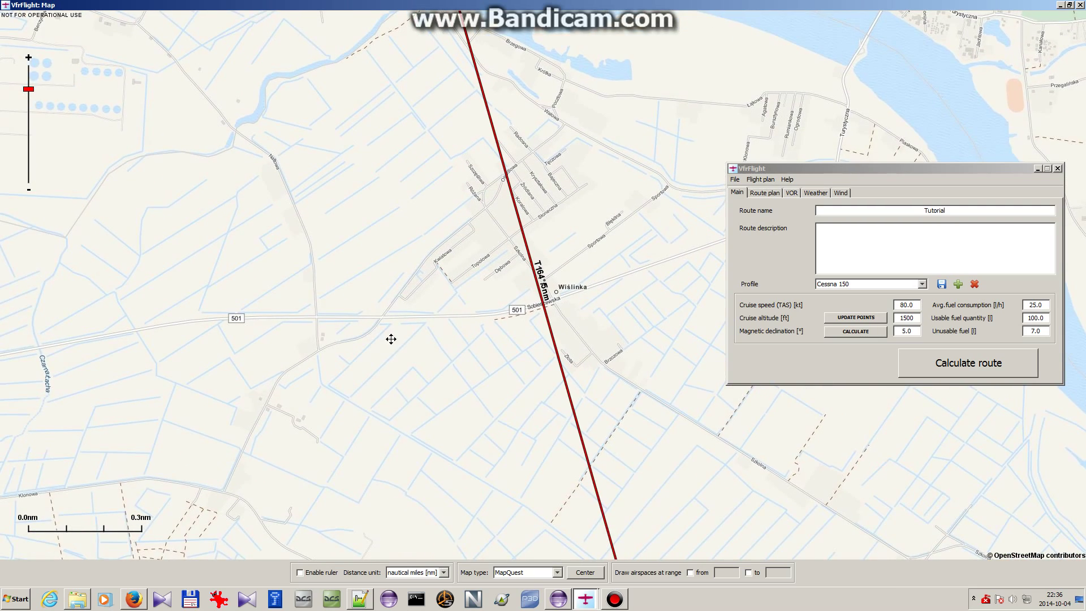
pyautogui.moveTo(391, 338); pyautogui.dragTo(341, 336)
pyautogui.moveTo(494, 213); pyautogui.dragTo(559, 480)
pyautogui.moveTo(581, 241); pyautogui.dragTo(603, 288)
pyautogui.moveTo(569, 213); pyautogui.dragTo(581, 250)
pyautogui.scroll(-2, 489, 297)
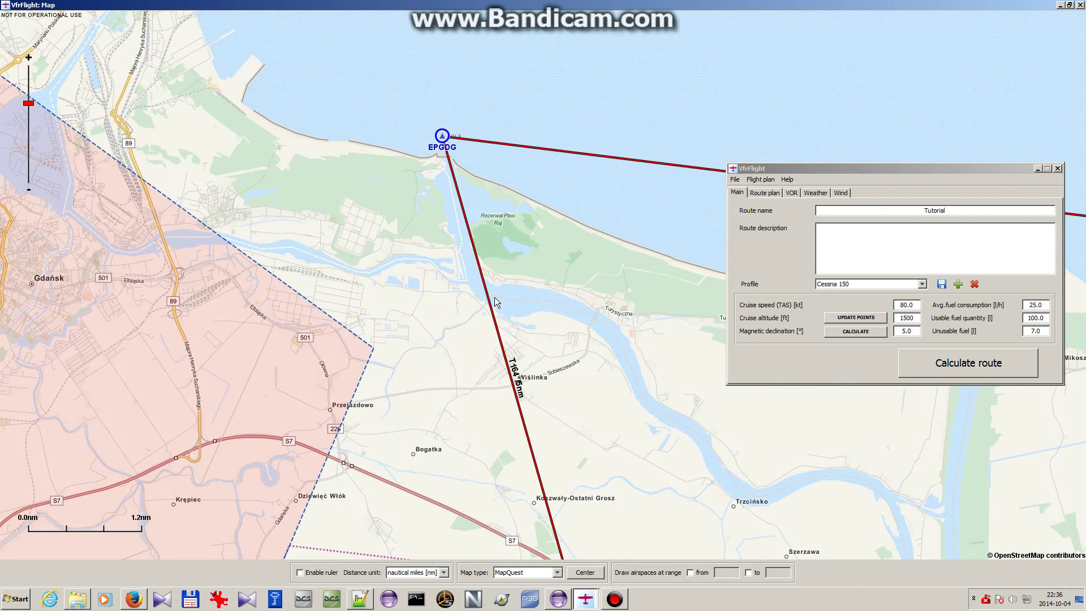
# Measure the distance from the river crossing north of Wiślinka to EPGDG
pyautogui.moveTo(494, 297); pyautogui.dragTo(493, 295)
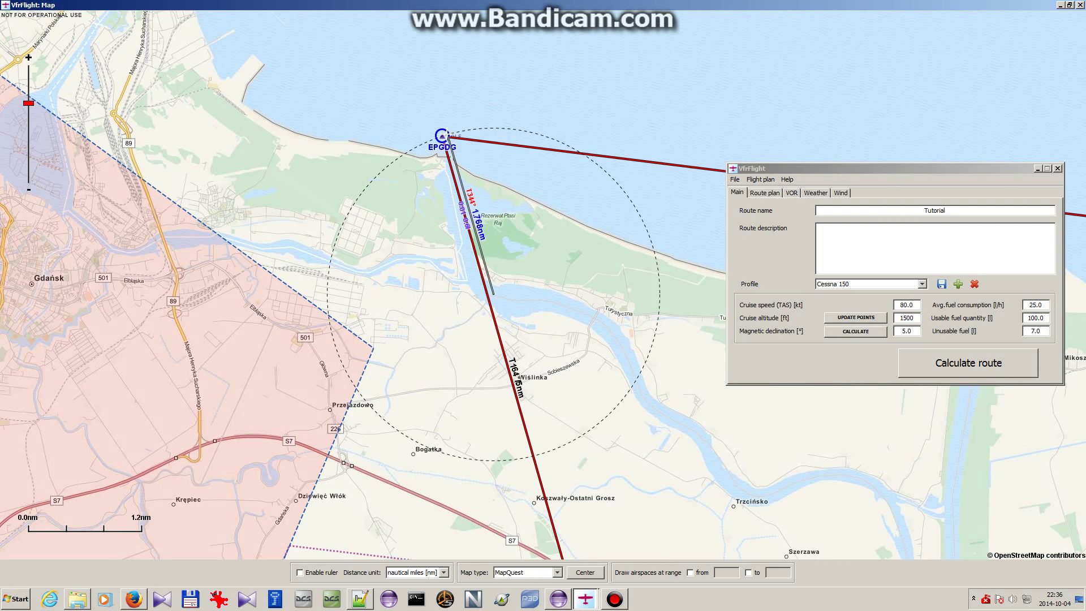
pyautogui.moveTo(447, 135); pyautogui.dragTo(446, 137)
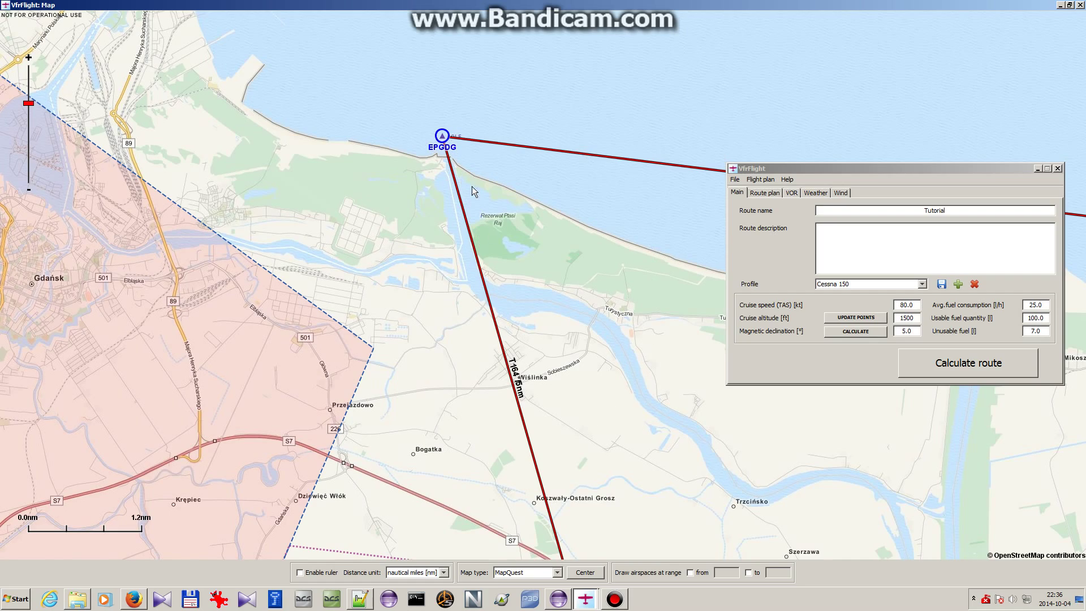
# Calculate the Tutorial route and move the results window clear of the route's western part on the map
pyautogui.scroll(-2, 507, 242)
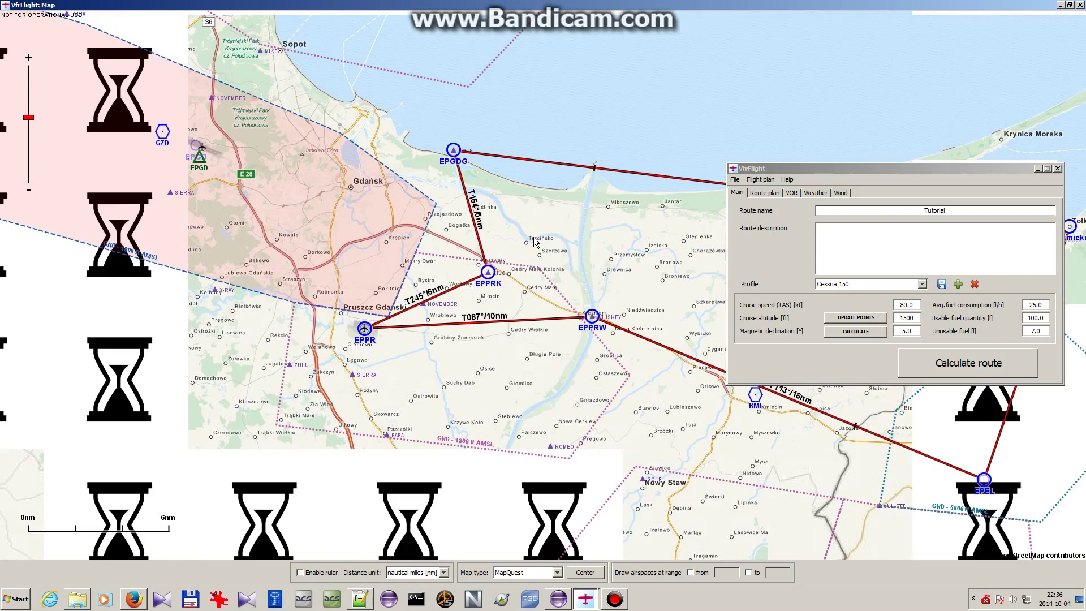
pyautogui.moveTo(566, 239); pyautogui.dragTo(410, 233)
pyautogui.moveTo(550, 262); pyautogui.dragTo(377, 243)
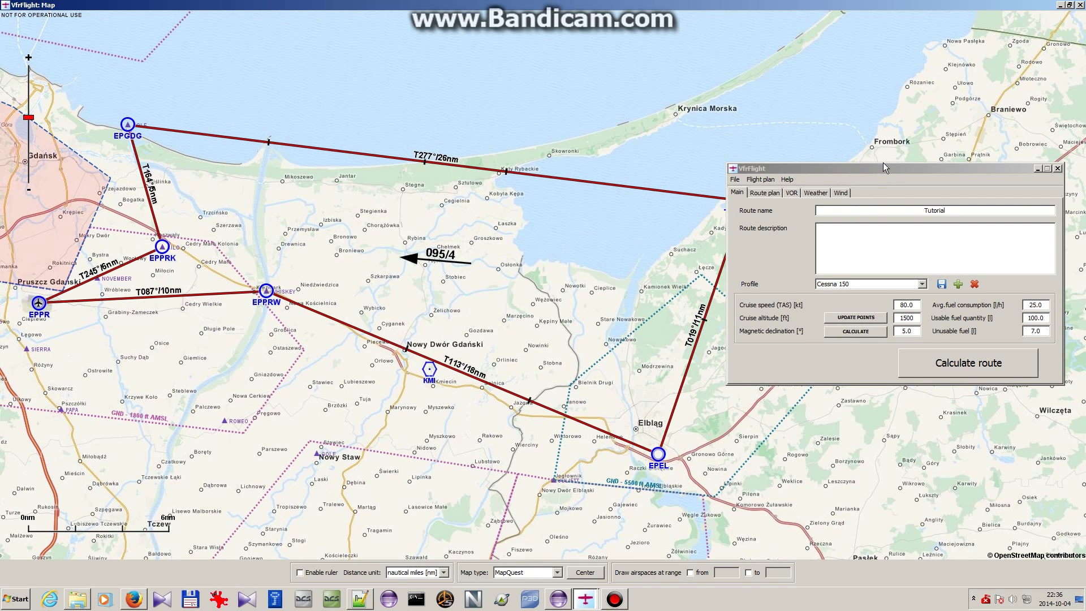
pyautogui.moveTo(881, 167); pyautogui.dragTo(861, 129)
pyautogui.click(949, 328)
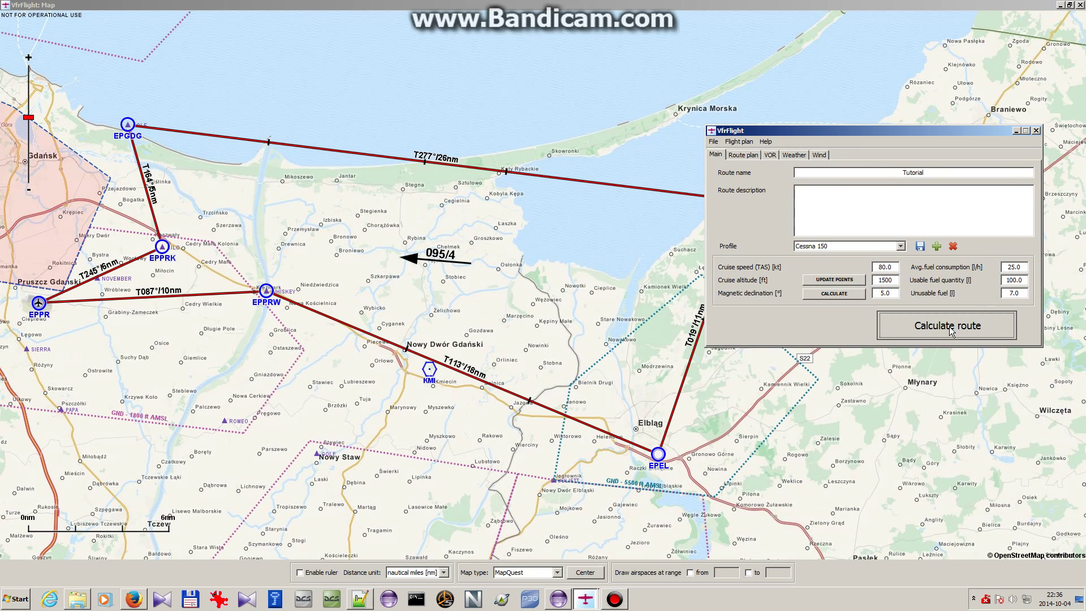
pyautogui.moveTo(568, 172); pyautogui.dragTo(914, 144)
pyautogui.moveTo(574, 221); pyautogui.dragTo(563, 223)
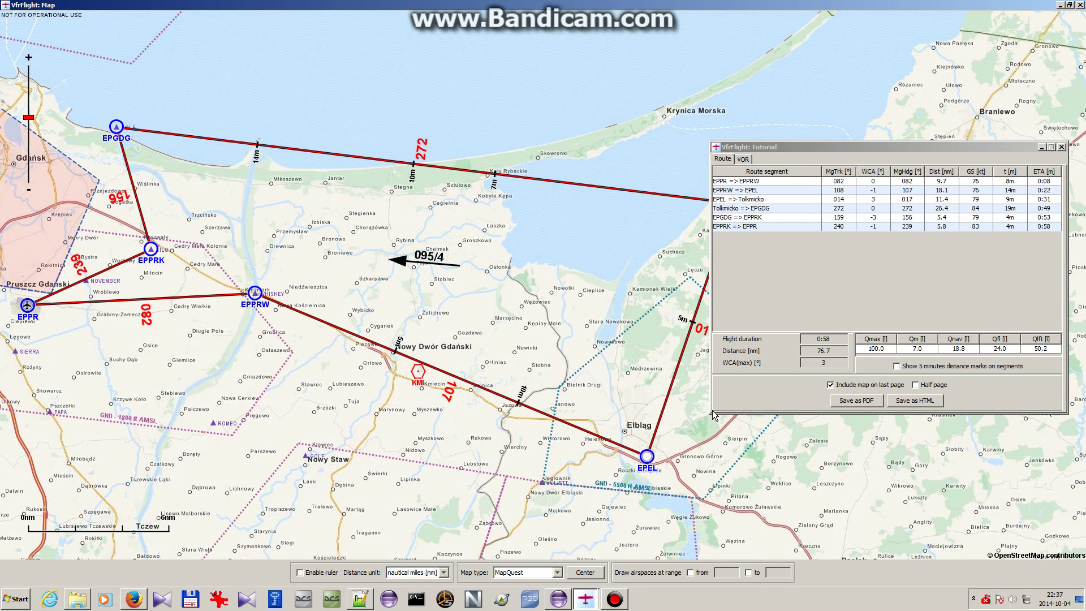
# Save the calculated route as a PDF over the existing tutorial.pdf in the Pulpit folder
pyautogui.click(858, 400)
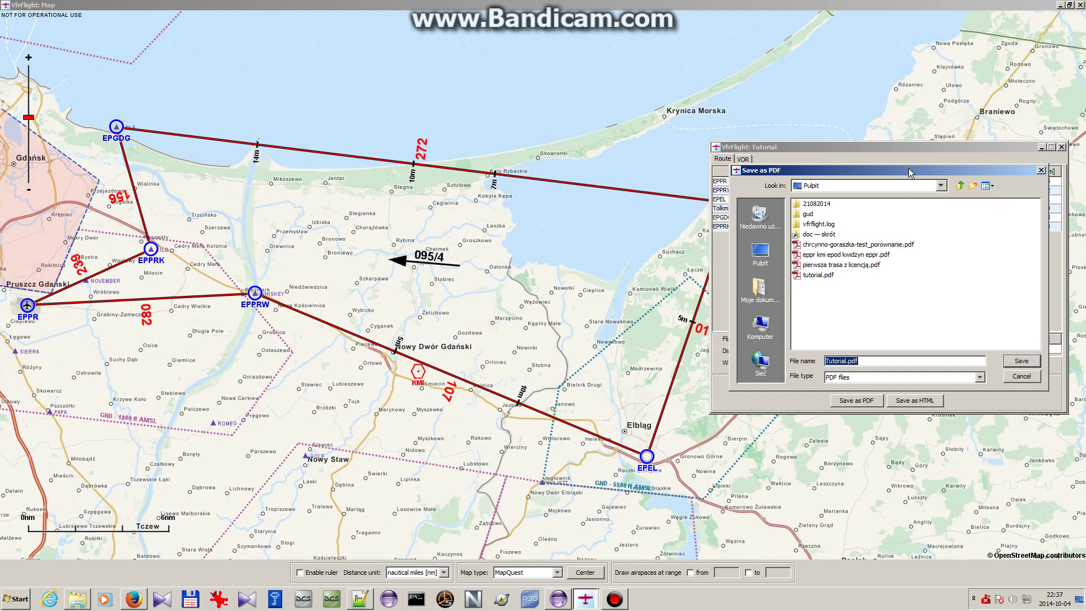
pyautogui.moveTo(909, 168); pyautogui.dragTo(921, 213)
pyautogui.click(828, 317)
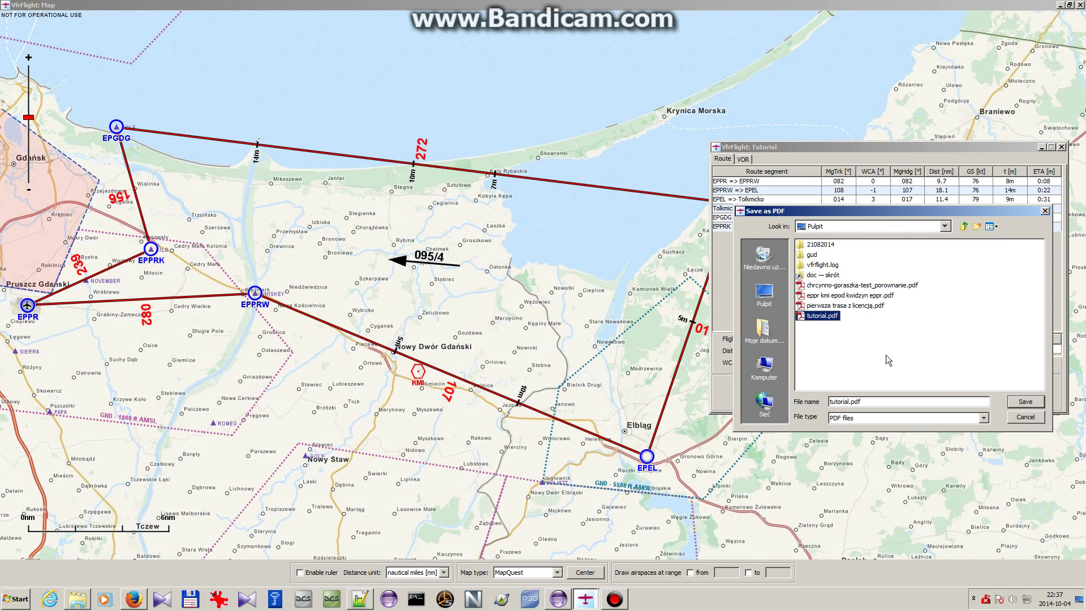
pyautogui.click(1029, 404)
pyautogui.click(861, 296)
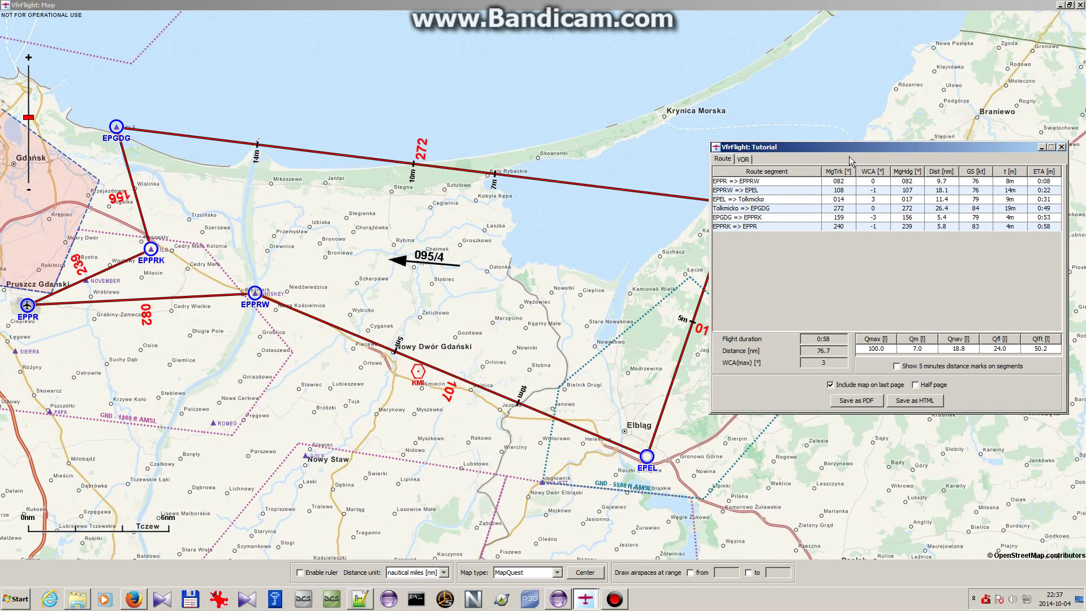
pyautogui.click(887, 294)
pyautogui.moveTo(894, 152); pyautogui.dragTo(889, 148)
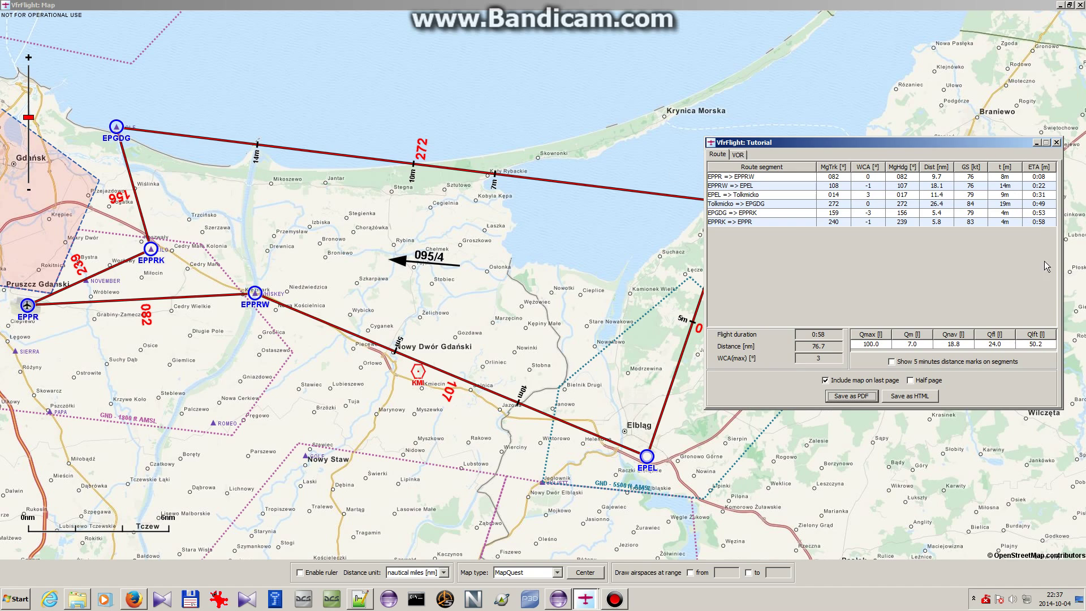